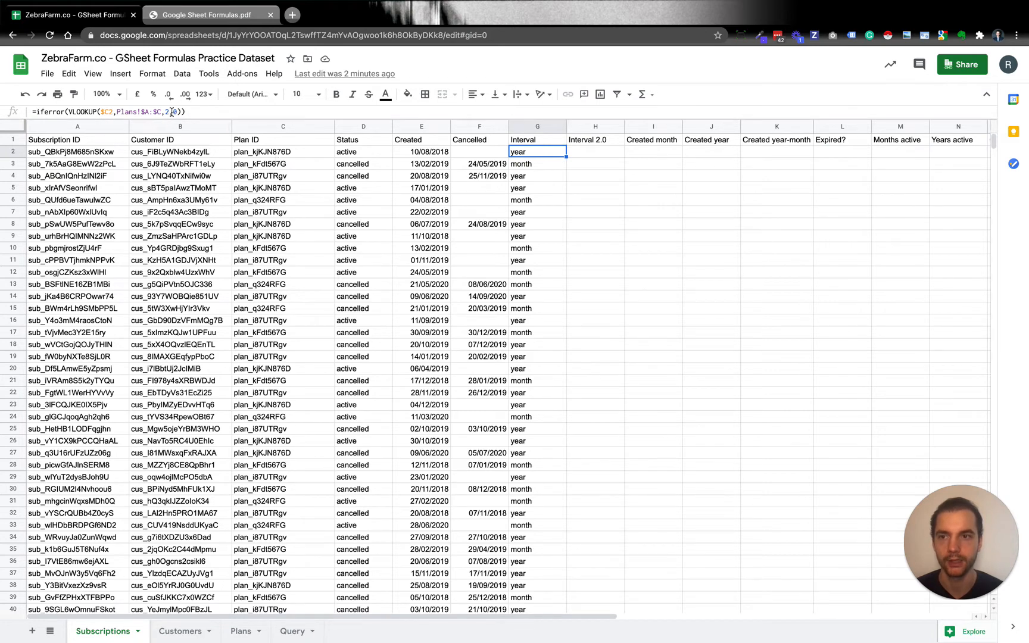
Step: Review the VLOOKUP formula in cell G2 of the Interval column on the Subscriptions sheet
double_click(167, 112)
left_click(229, 113)
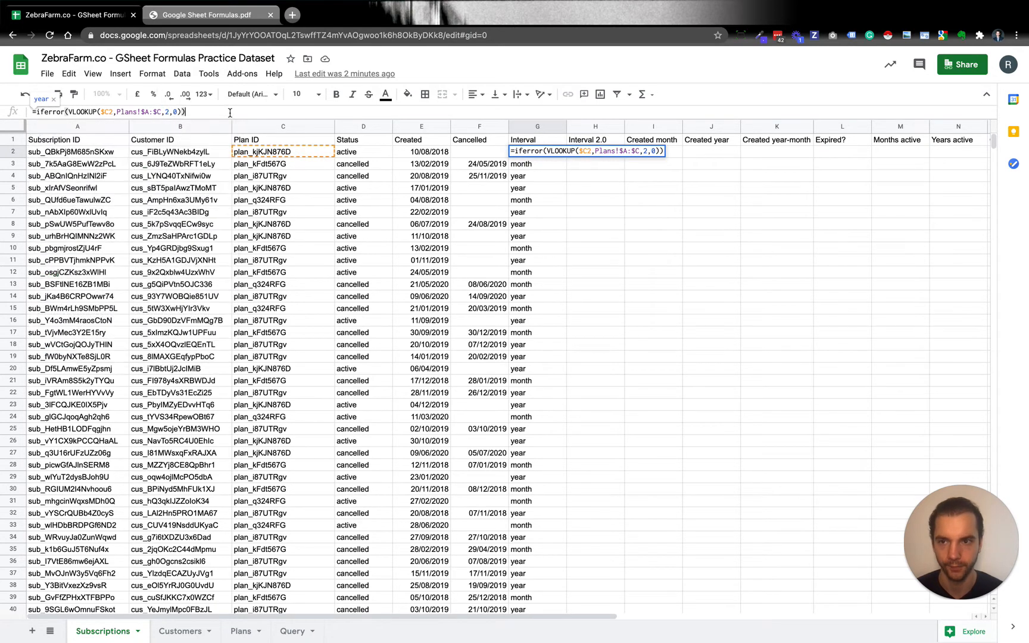
left_click(551, 186)
left_click(603, 163)
left_click(598, 153)
Step: Move the Plan ID column on the Plans sheet from column A to column D
left_click(242, 628)
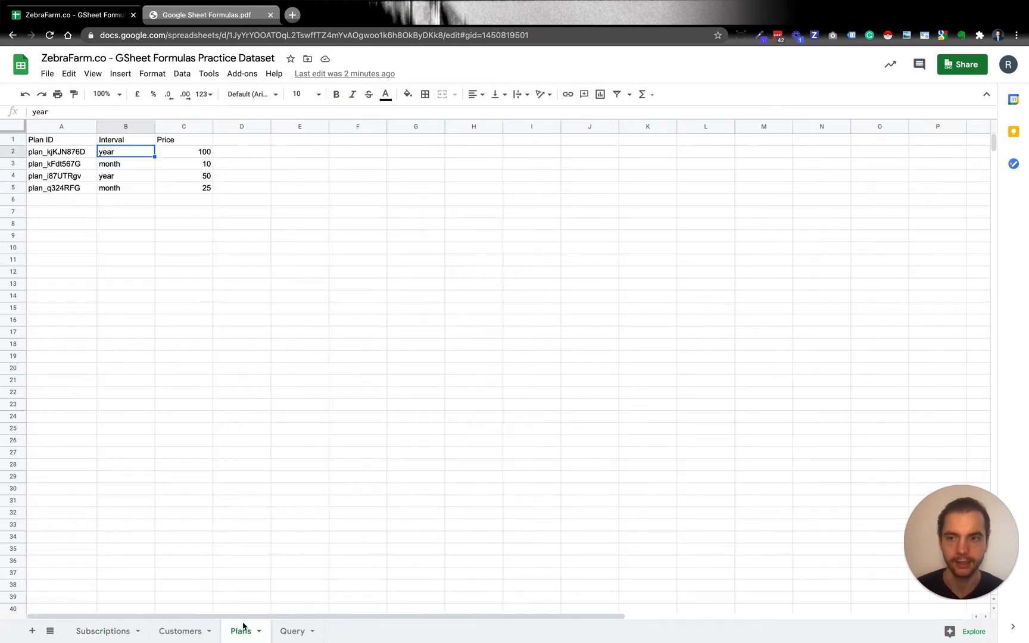
left_click(61, 128)
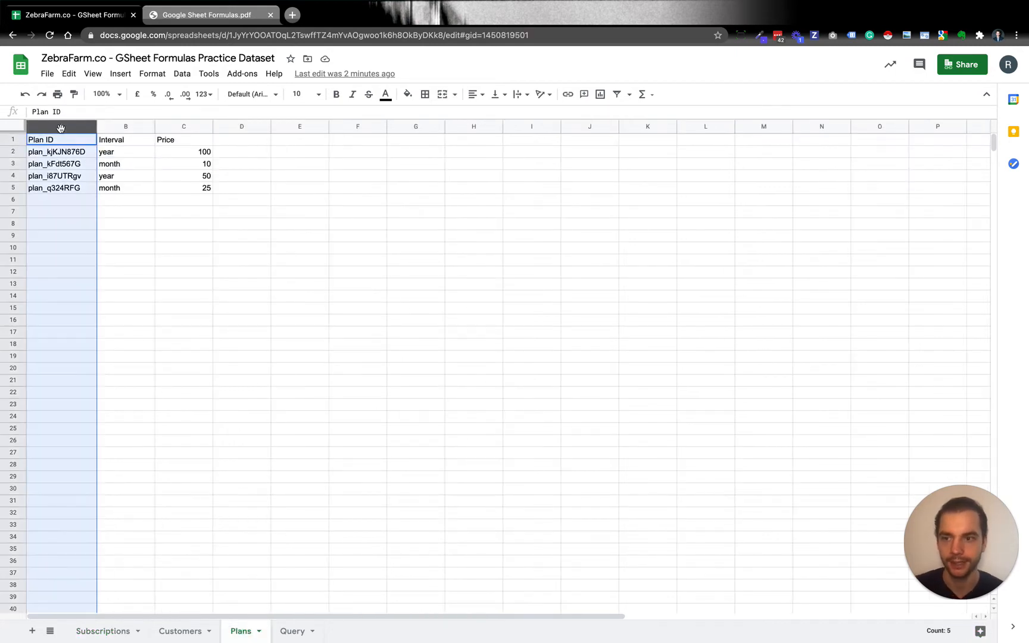
left_click(238, 143)
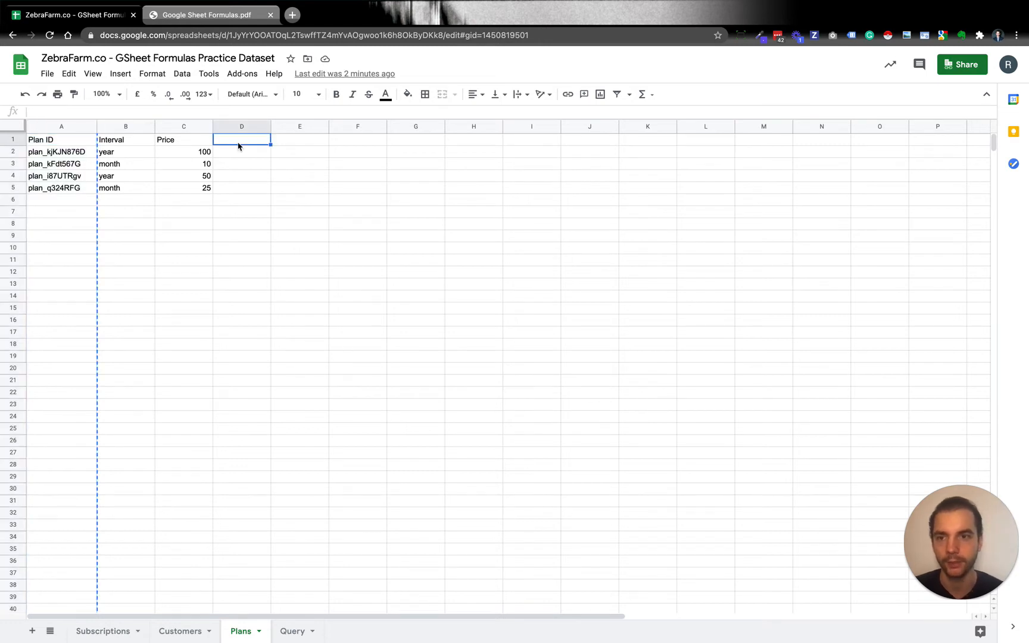
key("ctrl+v")
left_click(164, 213)
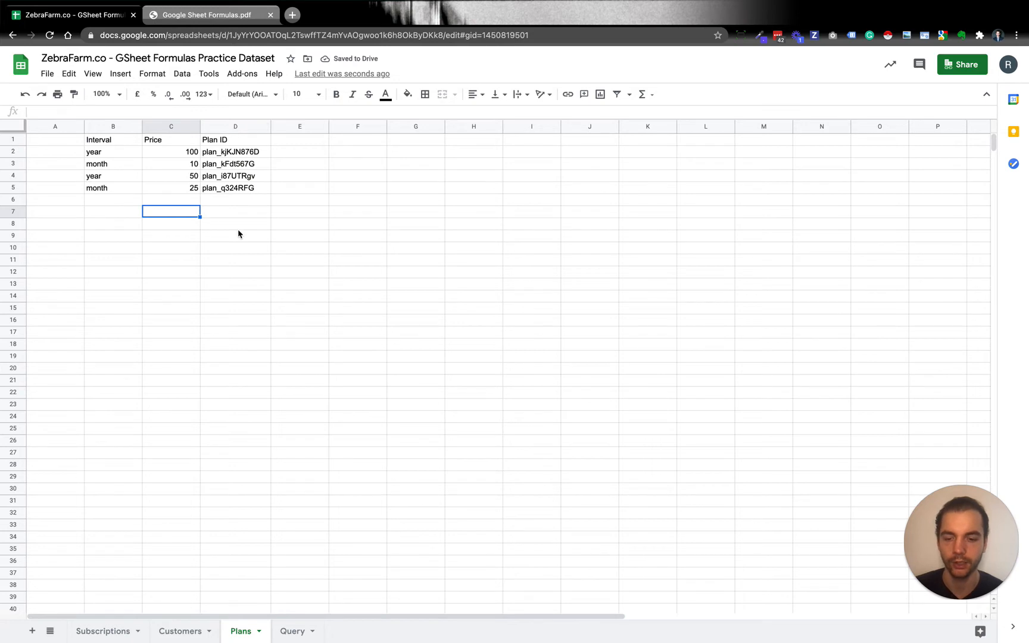
mouse_move(237, 190)
left_mouse_down()
mouse_move(235, 217)
mouse_move(144, 209)
mouse_move(140, 219)
left_mouse_up()
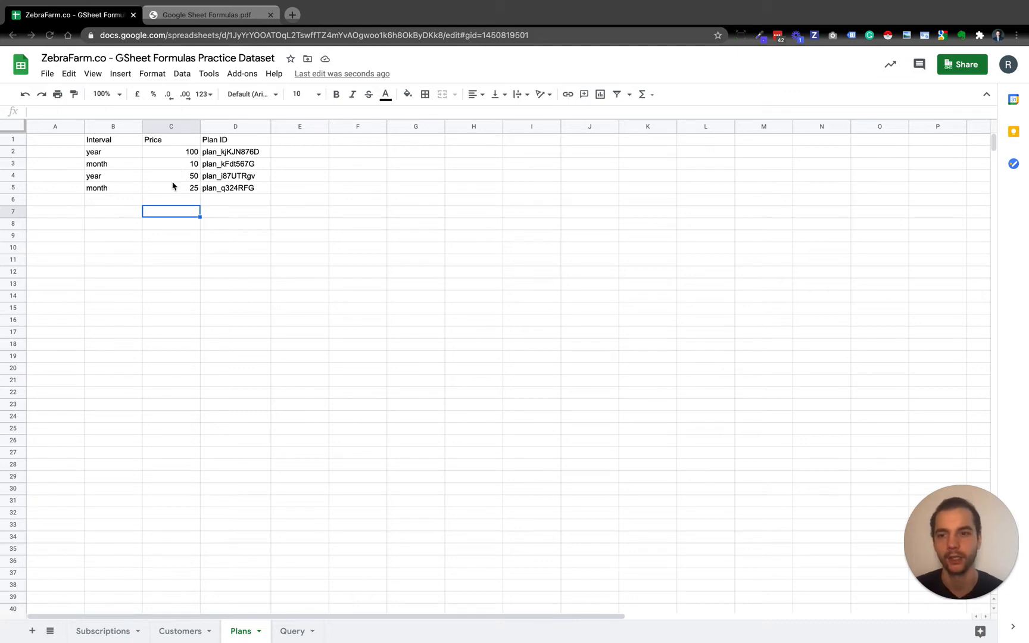
Step: Check the Interval column and the formula in G2 on the Subscriptions sheet
left_click(112, 630)
left_click(119, 631)
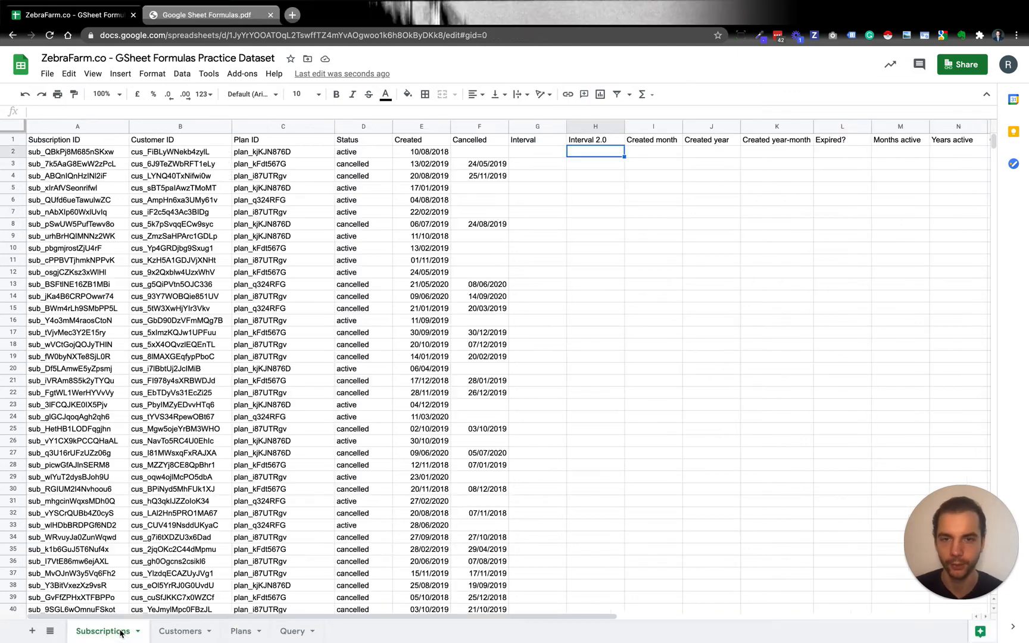
left_click(540, 157)
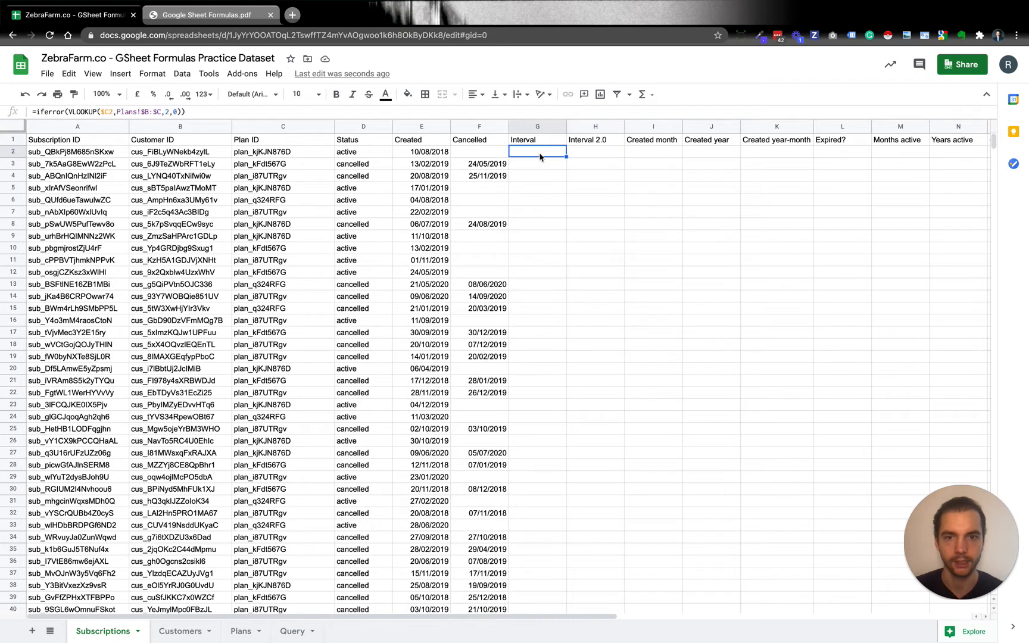
Step: Copy the Plan ID column from column D of the Plans sheet into column A
left_click(241, 631)
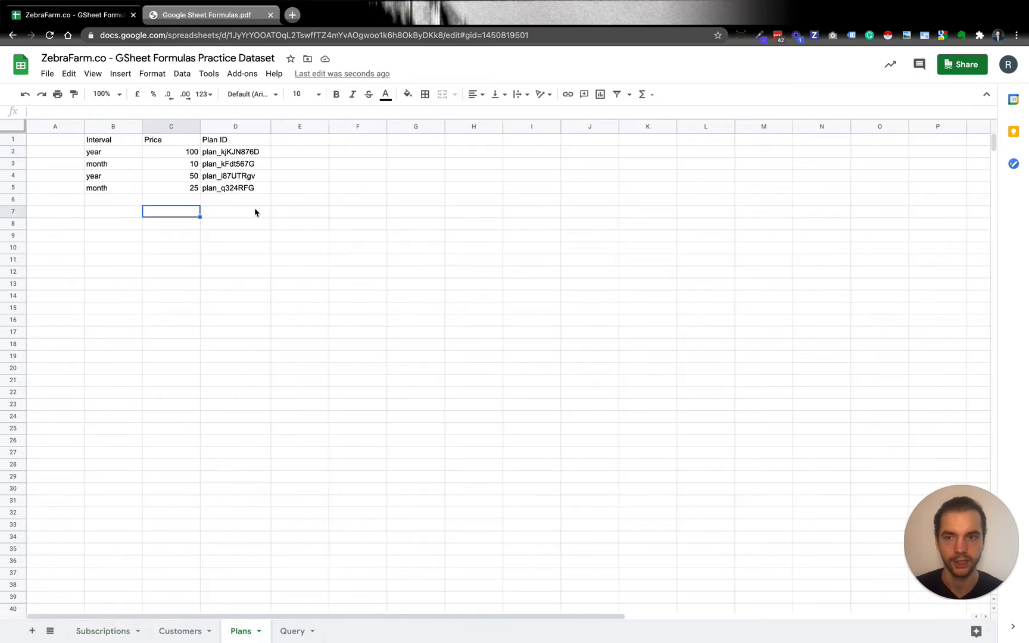
left_click(233, 126)
left_click(72, 143)
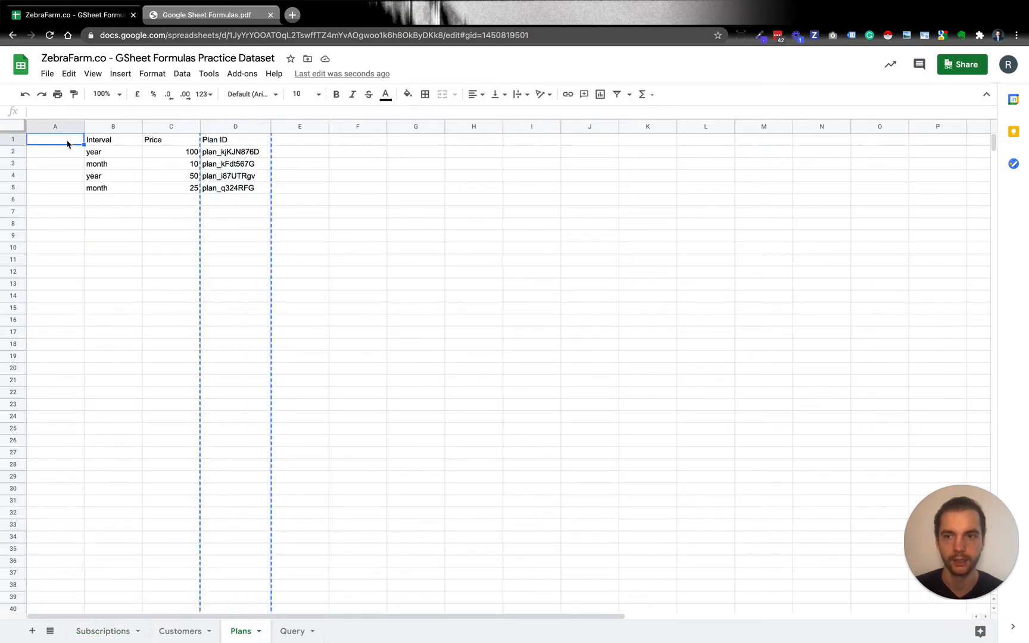
key("ctrl+v")
Step: Change the VLOOKUP range in cell G2 of the Subscriptions sheet to Plans!$A:$C
left_click(103, 631)
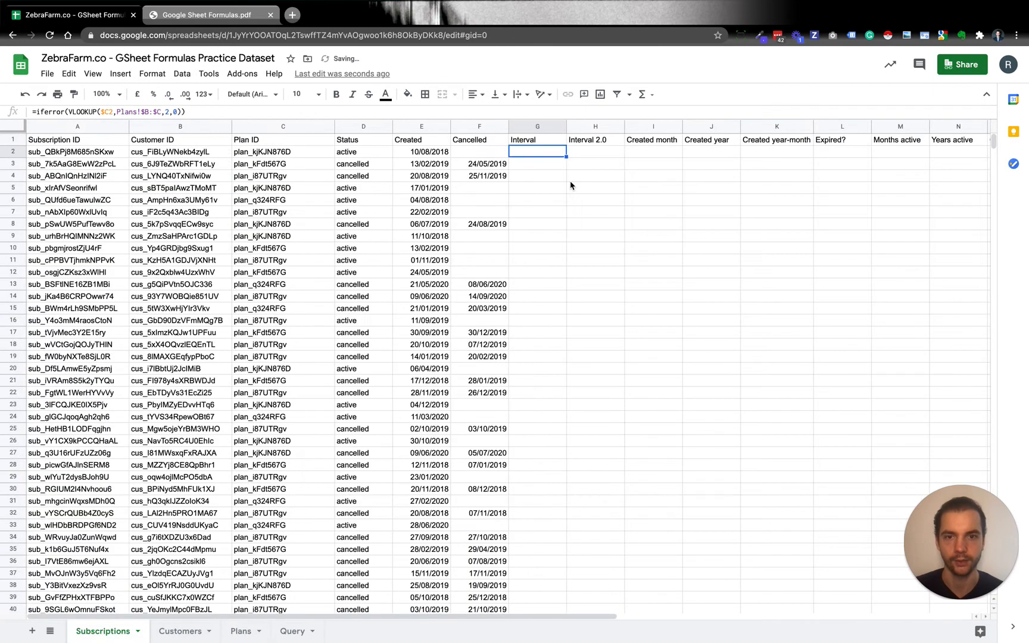
left_click(599, 157)
left_click(535, 153)
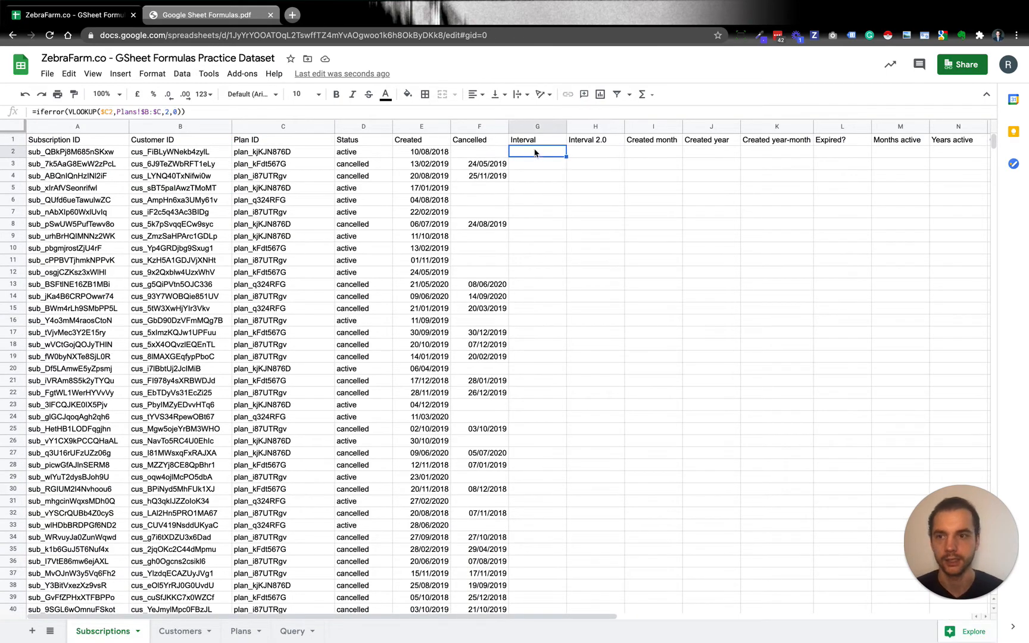
left_click(150, 112)
key("BackSpace")
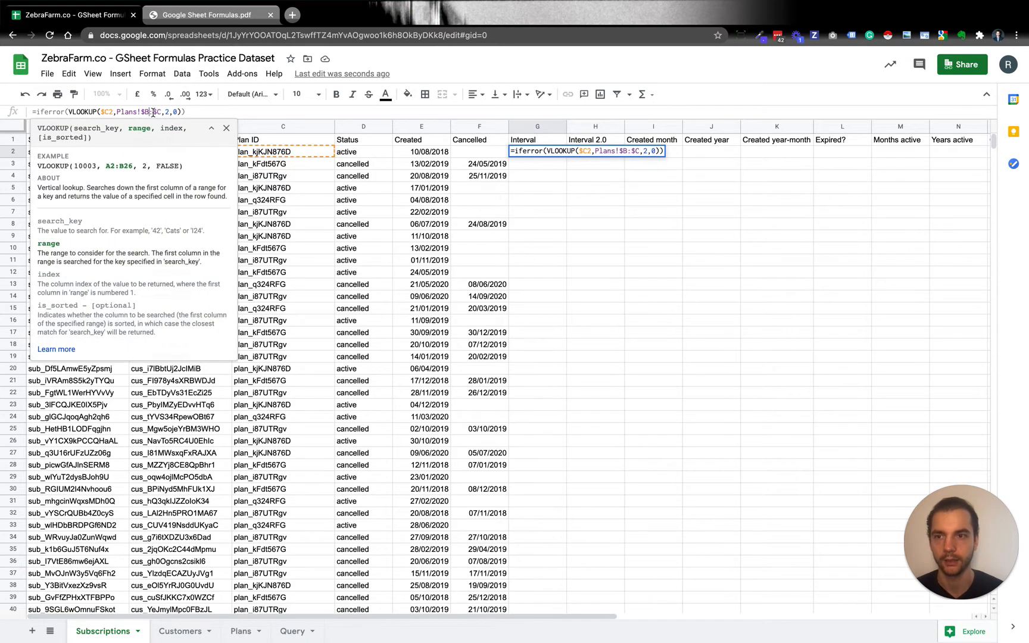
type("A")
key("Return")
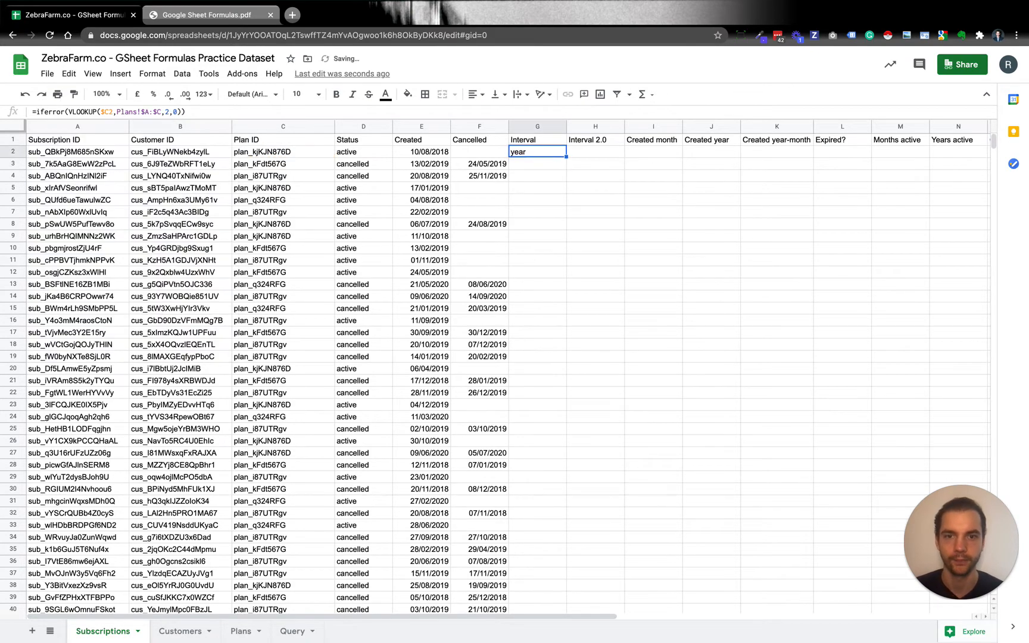
Step: Fill the corrected VLOOKUP formula from G2 down the rest of the Interval column
key("super+shift+Down")
key("super+v")
key("super+Up")
key("Right")
key("Down")
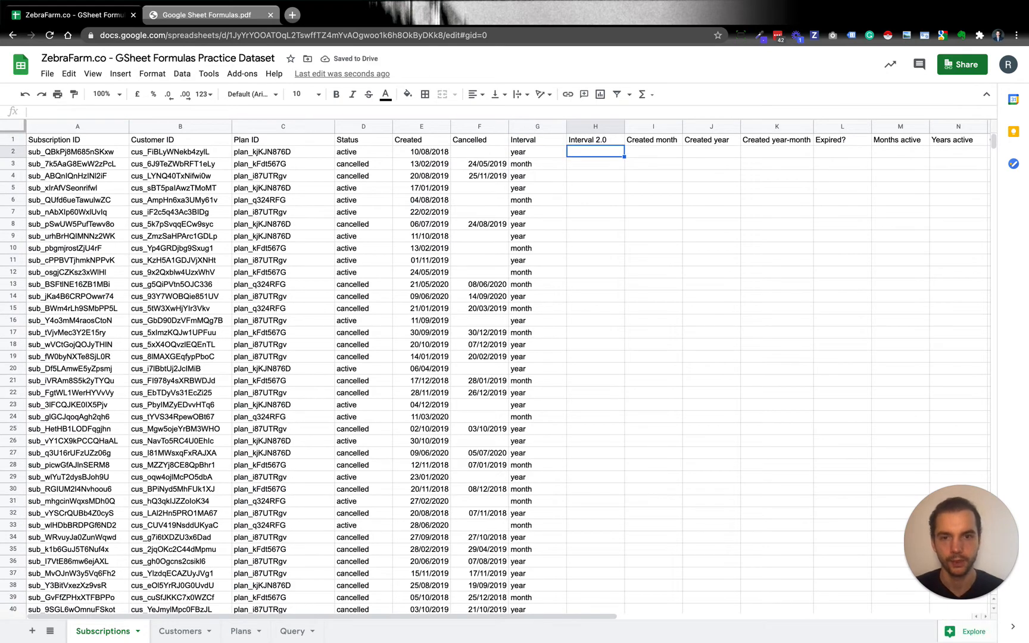
Step: Enter =INDEX(Plans!B:D,4,2) in cell H2 under Interval 2.0 on the Subscriptions sheet
key("Left")
key("Right")
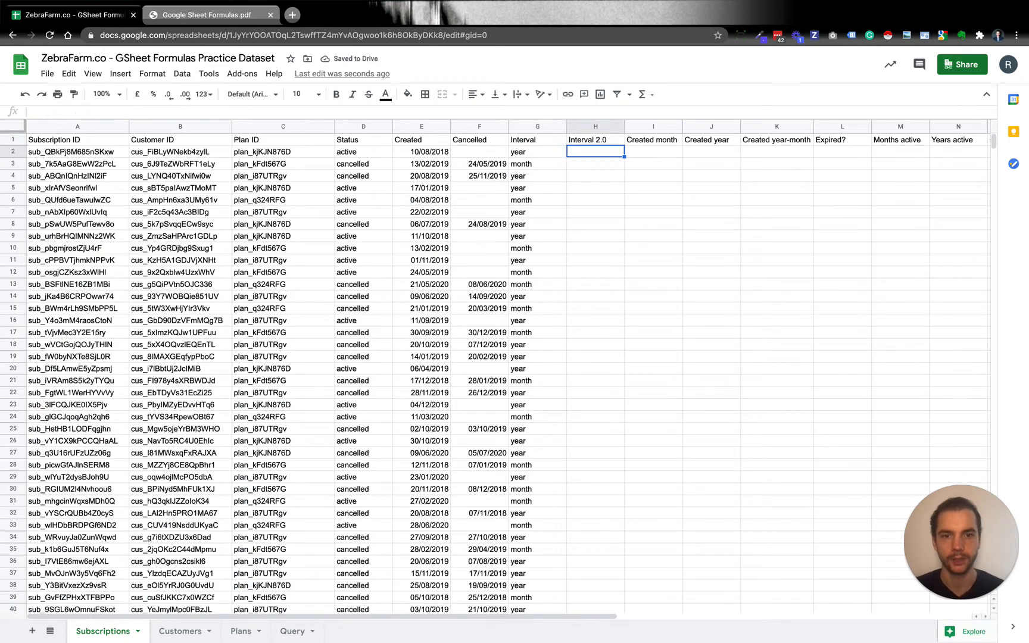
type("=index")
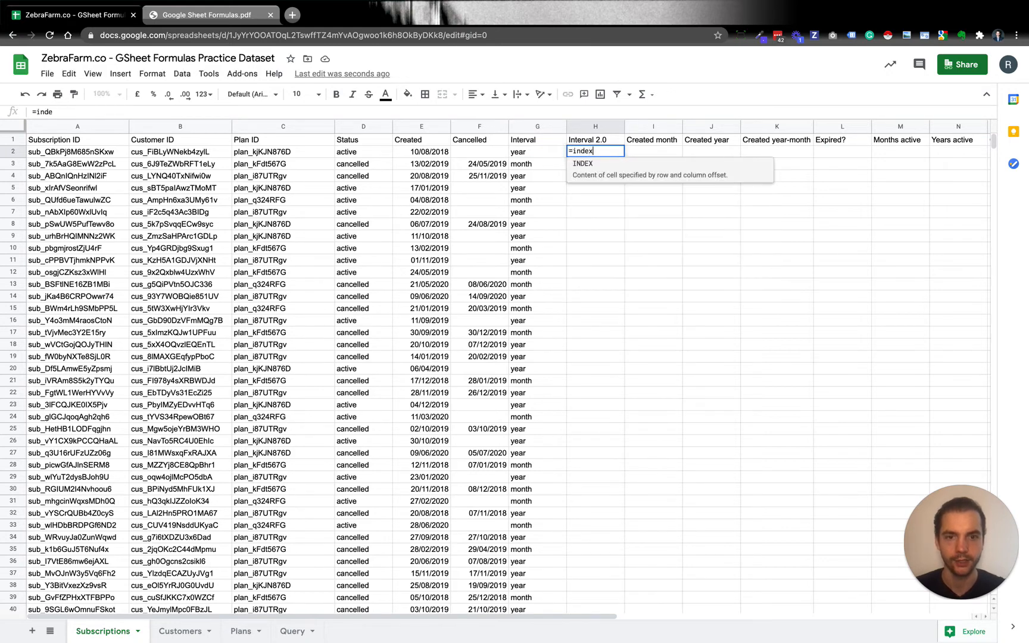
key("Tab")
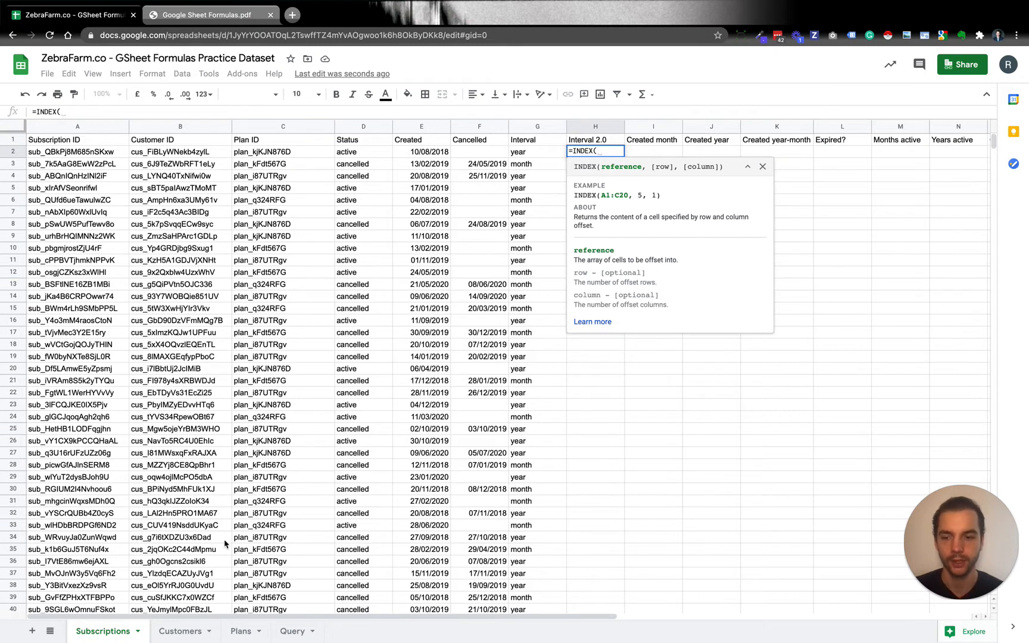
left_click(241, 632)
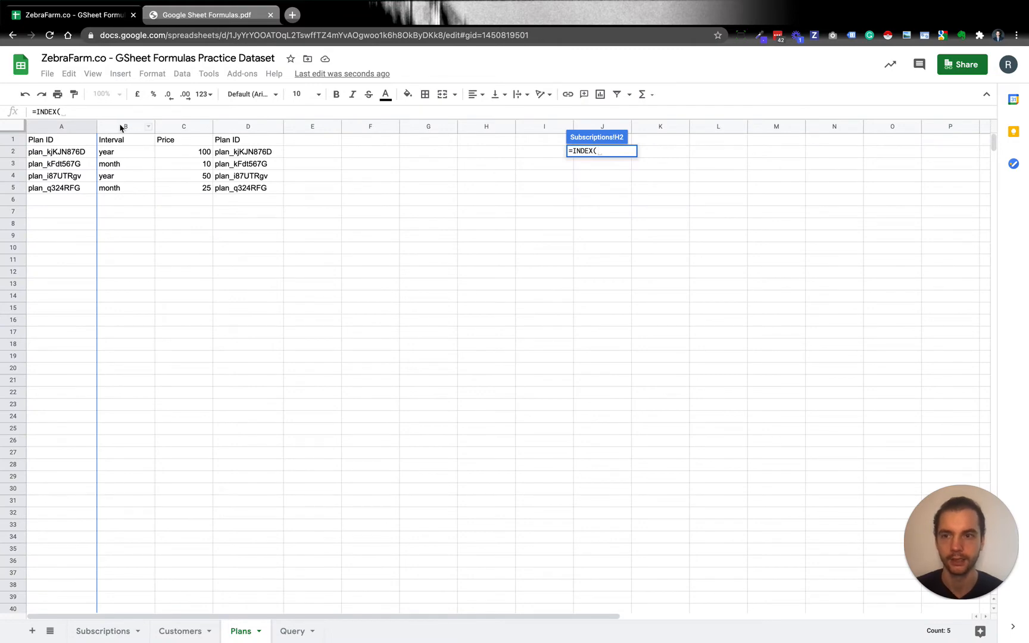
left_click_drag(119, 128, 237, 129)
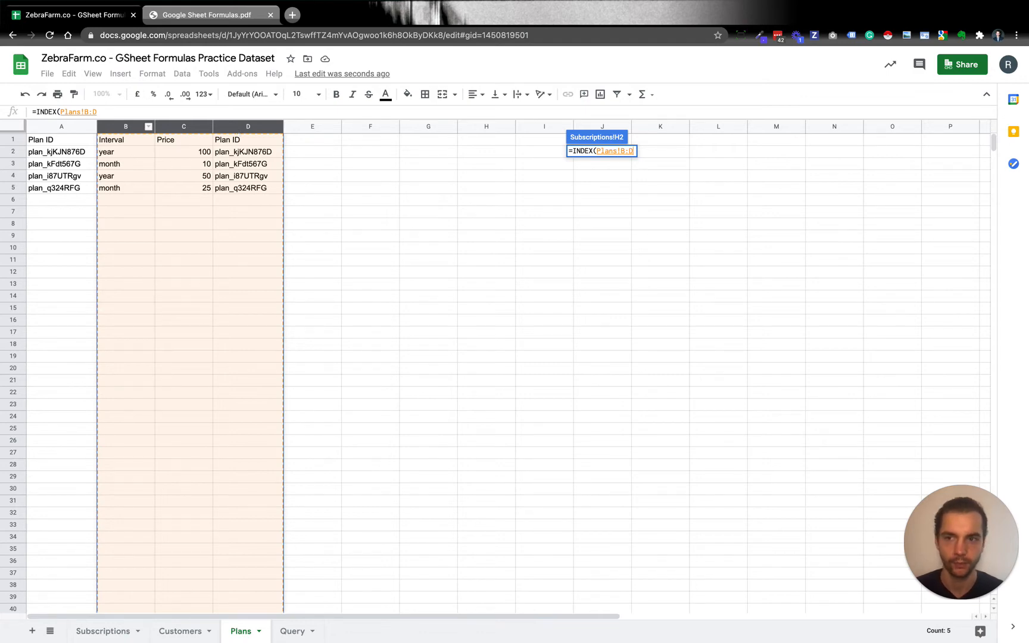
left_click_drag(237, 129, 237, 129)
type(",")
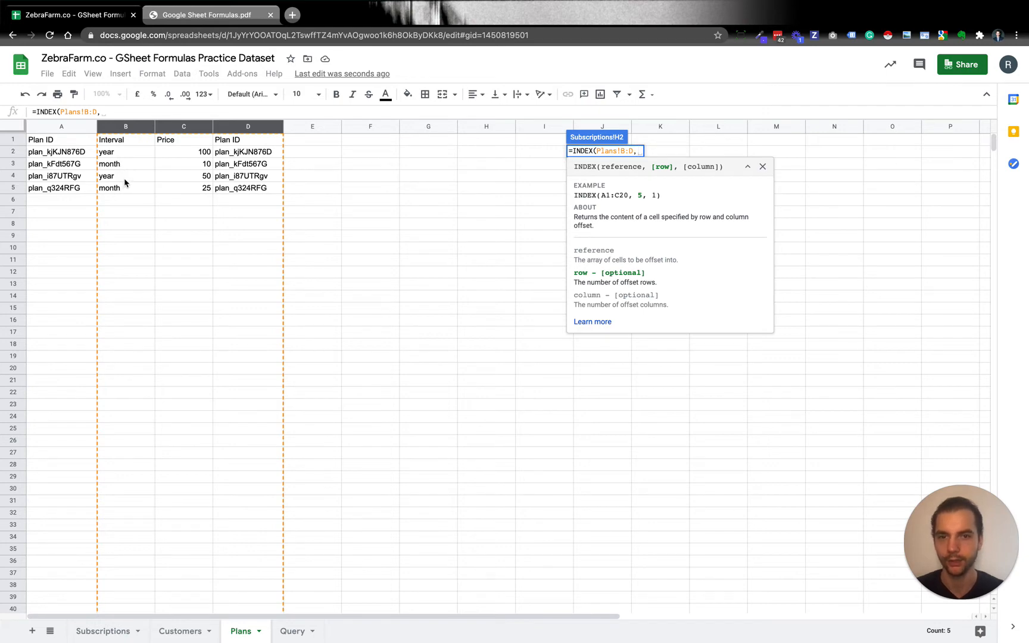
type("4,2")
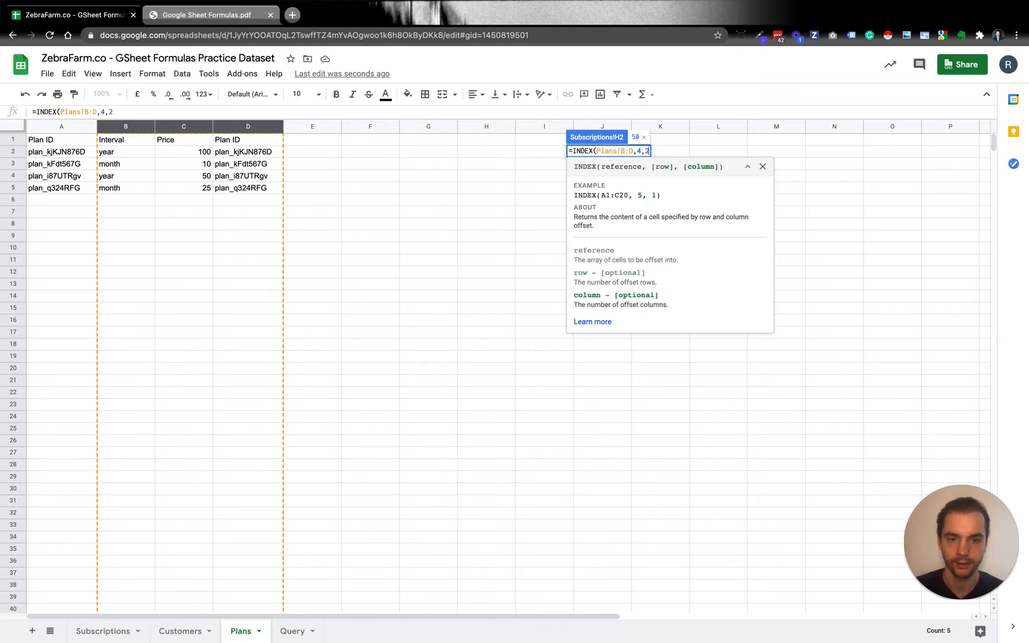
type(")")
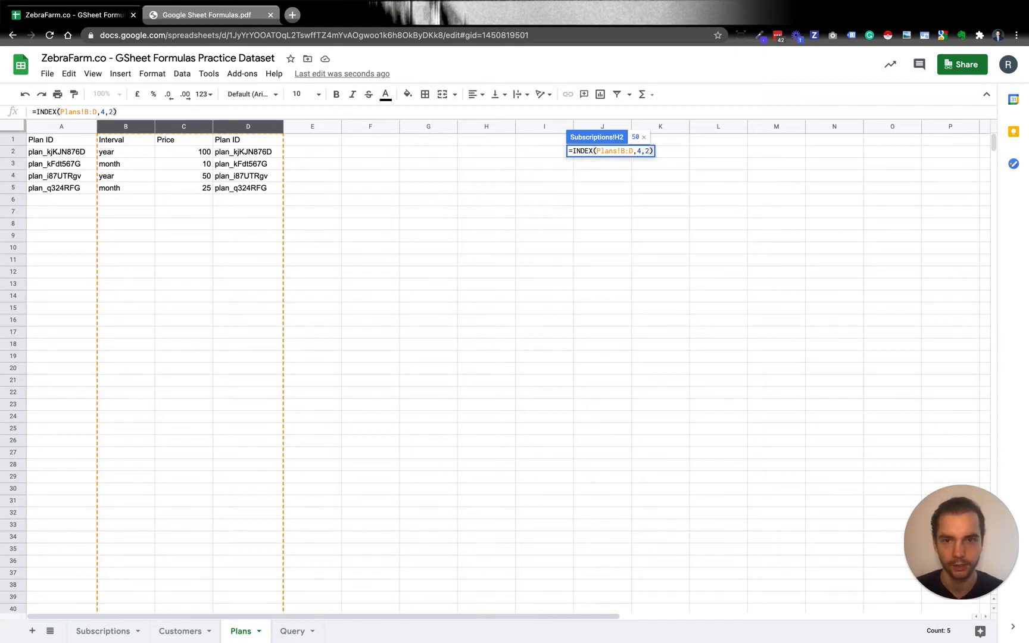
key("Return")
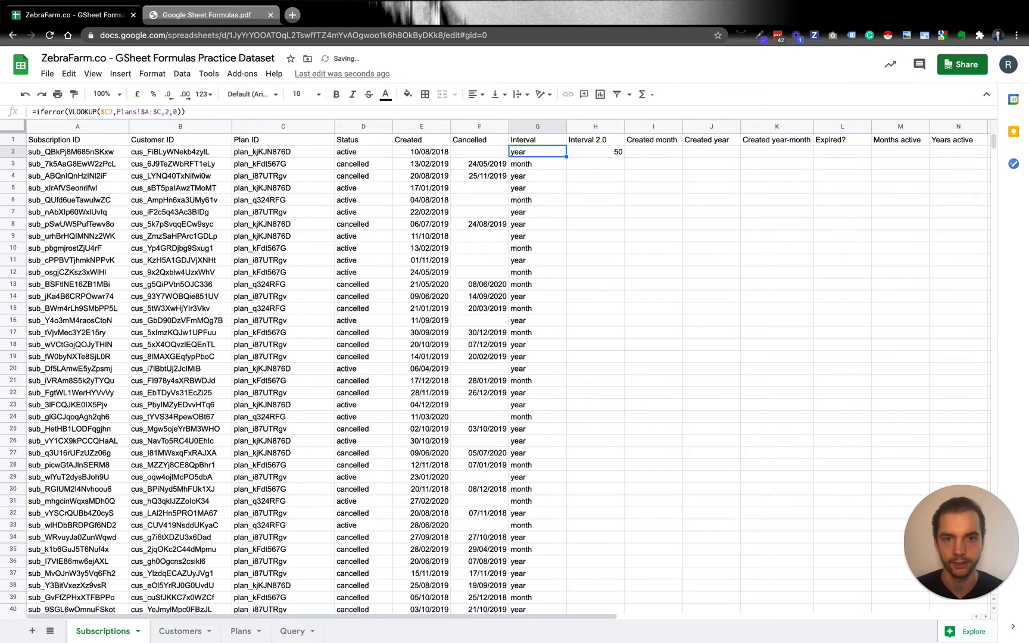
Step: Compare the H2 result with the Plans sheet, and set the INDEX column argument in H2 to 1
left_click(241, 632)
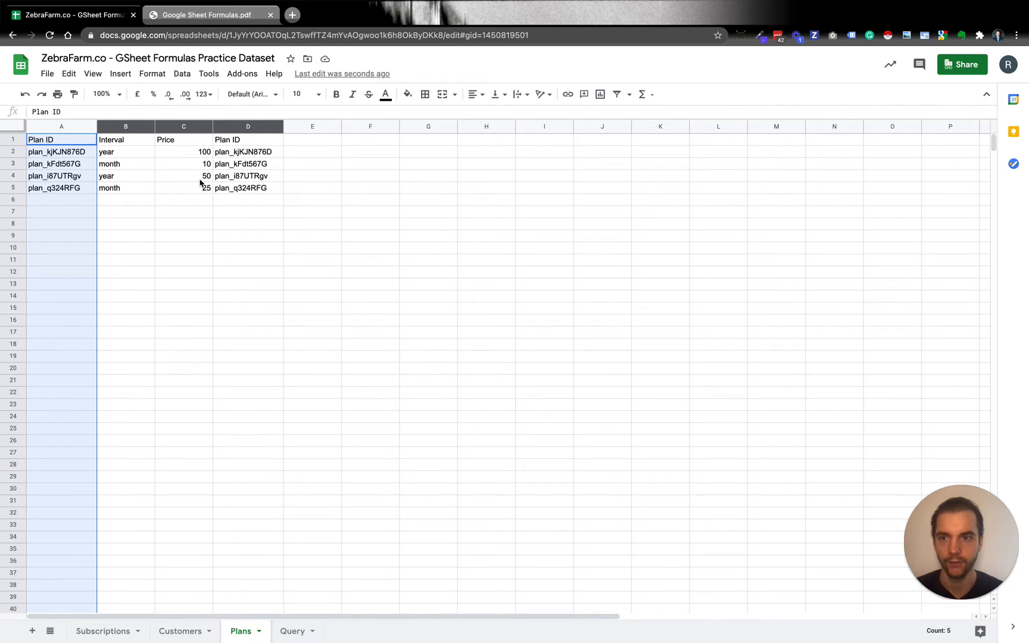
left_click(104, 632)
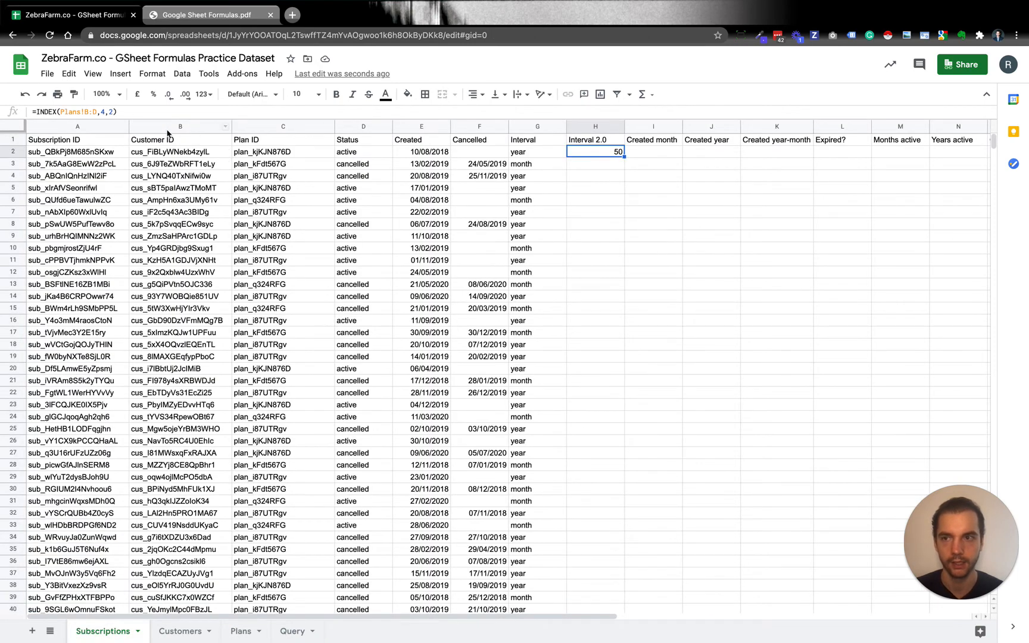
left_click(106, 112)
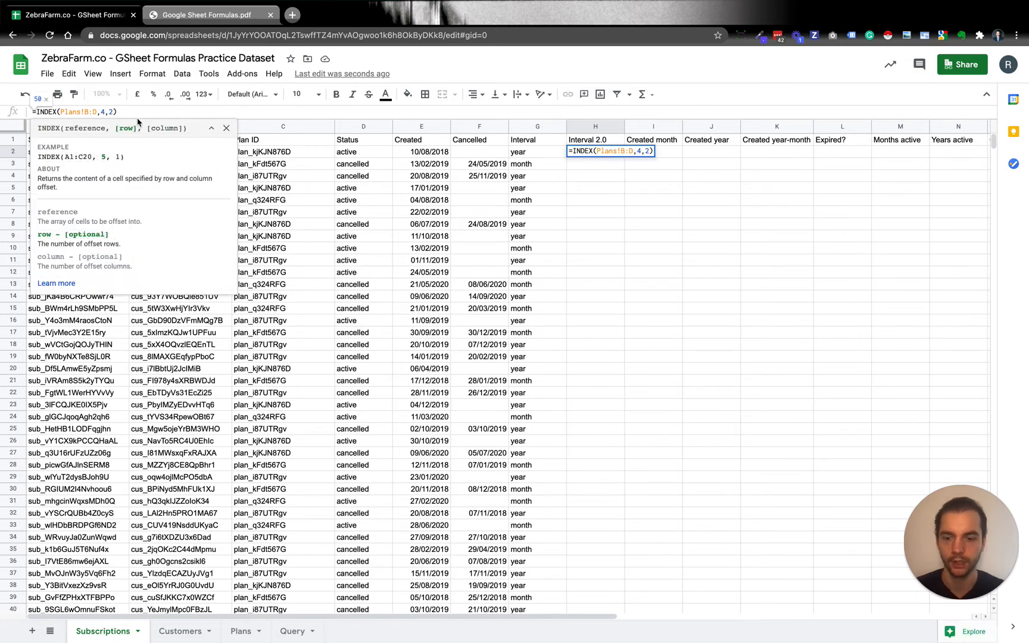
key("Right")
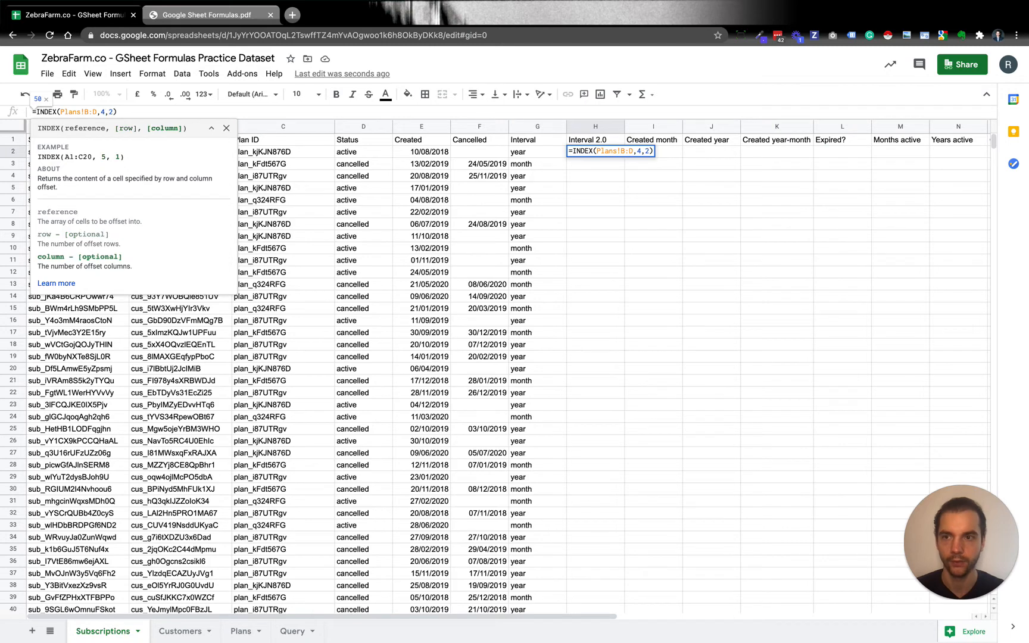
type("1")
key("Return")
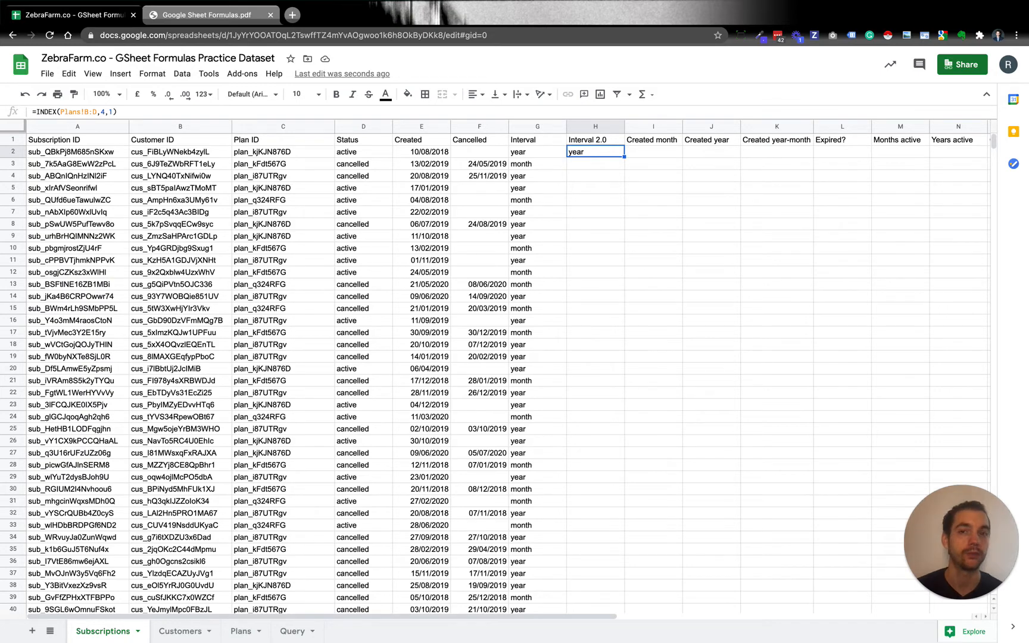
Step: Enter =MATCH(C3,Plans!D:D) in cell H3 of the Subscriptions sheet
left_click(595, 164)
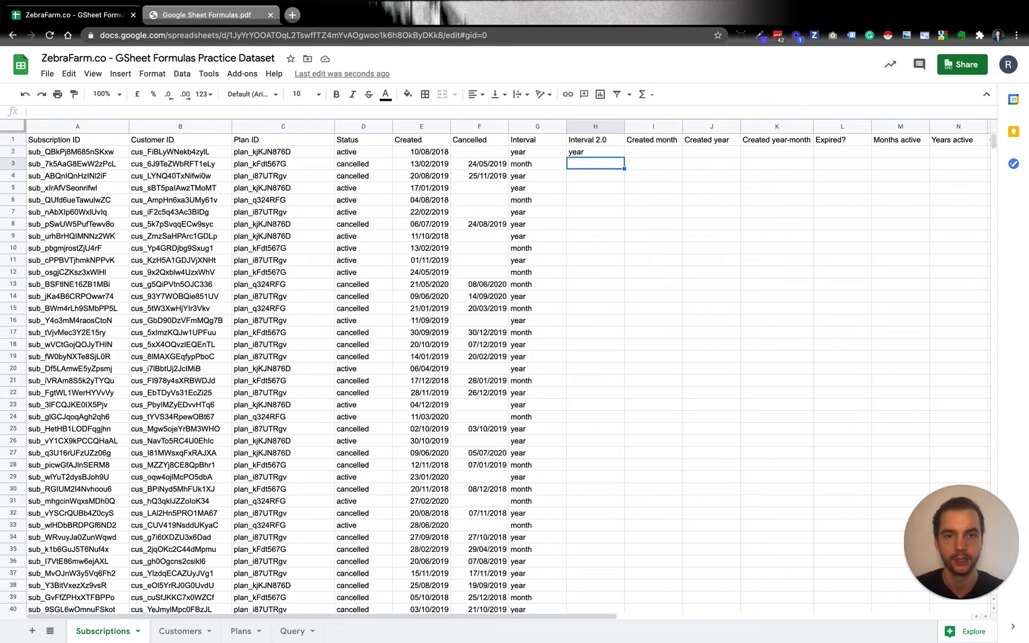
type("=match")
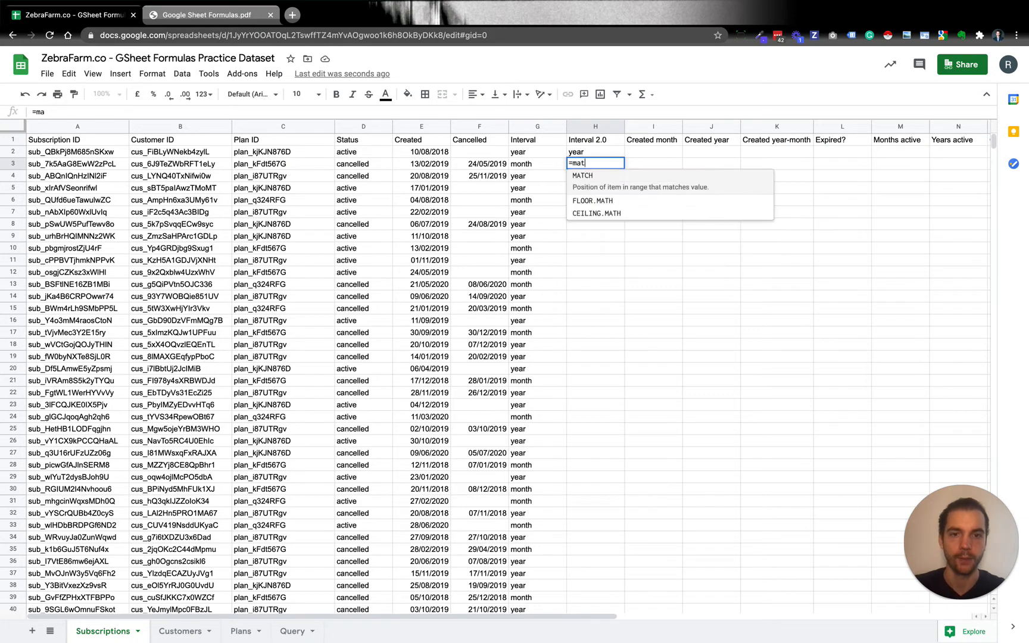
key("Tab")
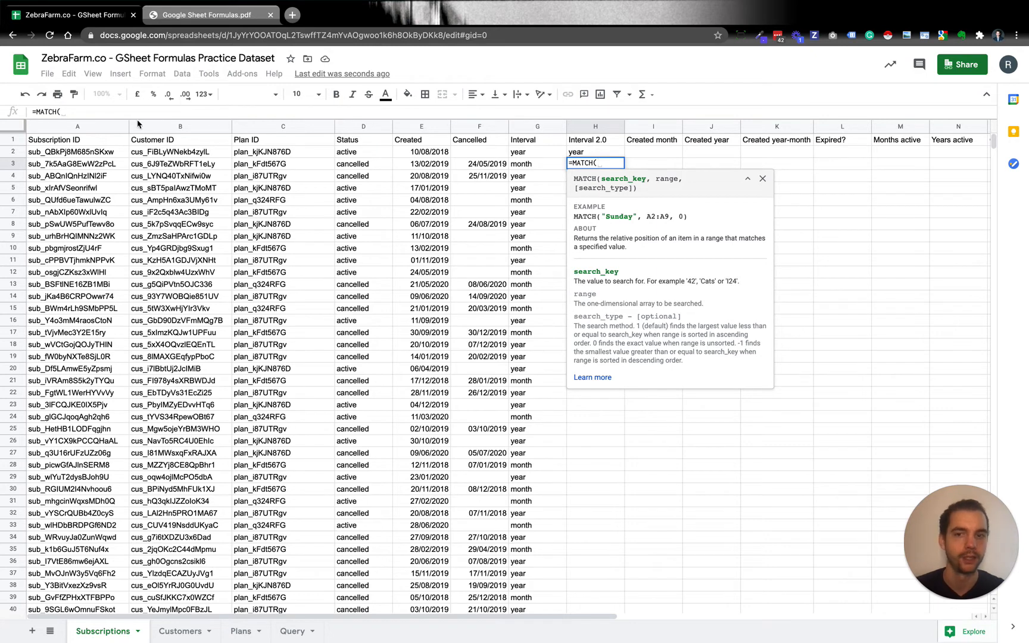
left_click(314, 168)
type(",")
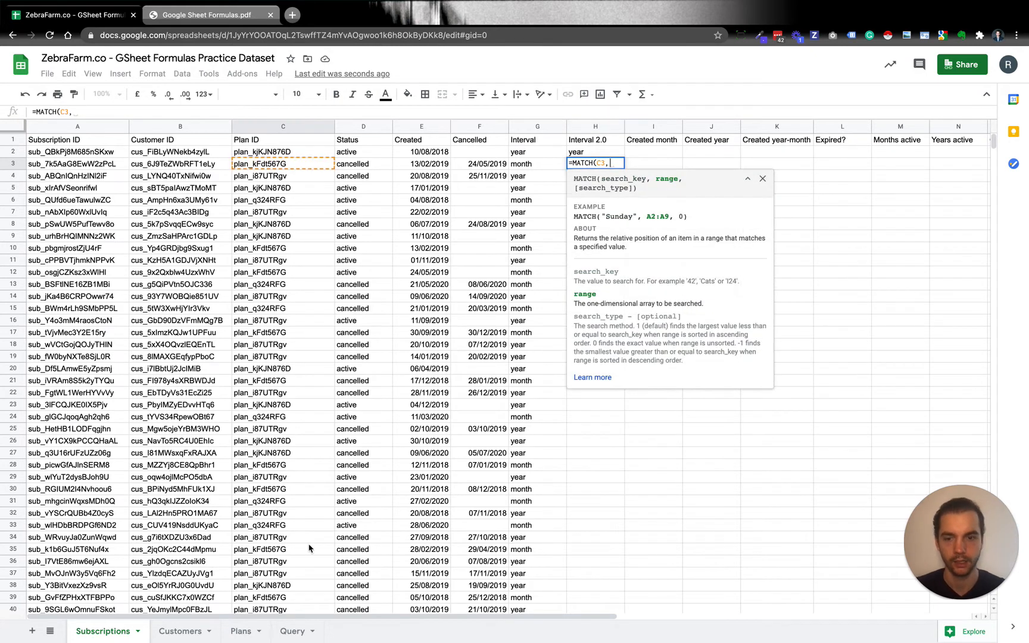
left_click(241, 630)
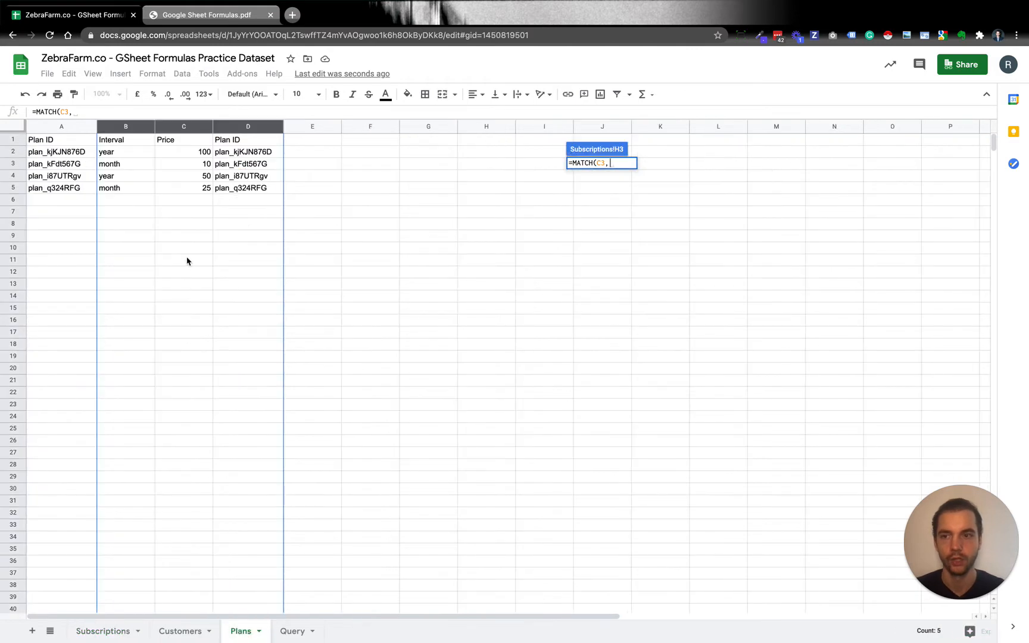
left_click(248, 129)
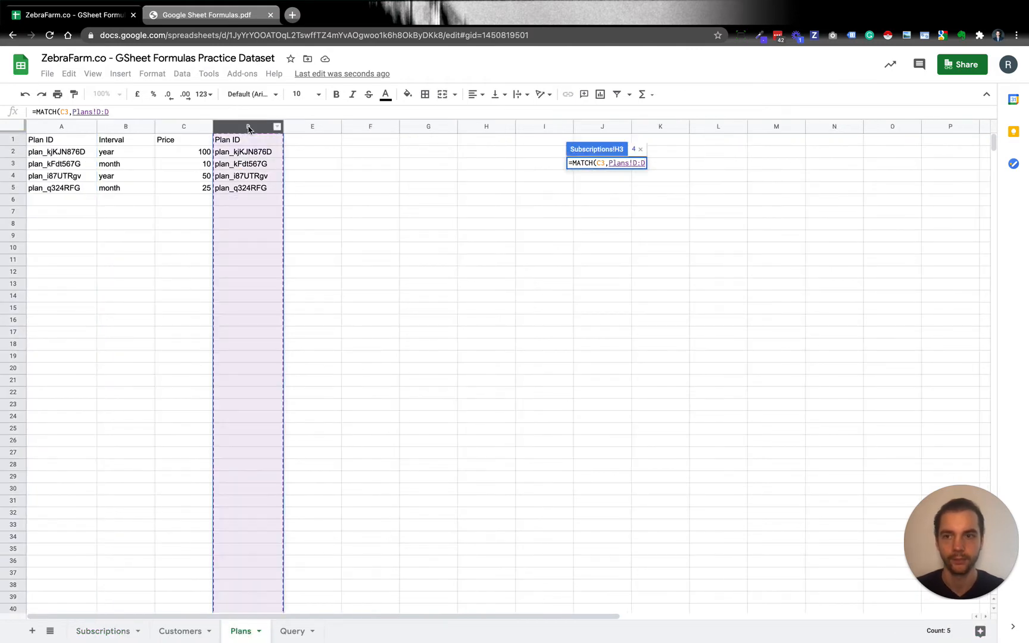
type(")")
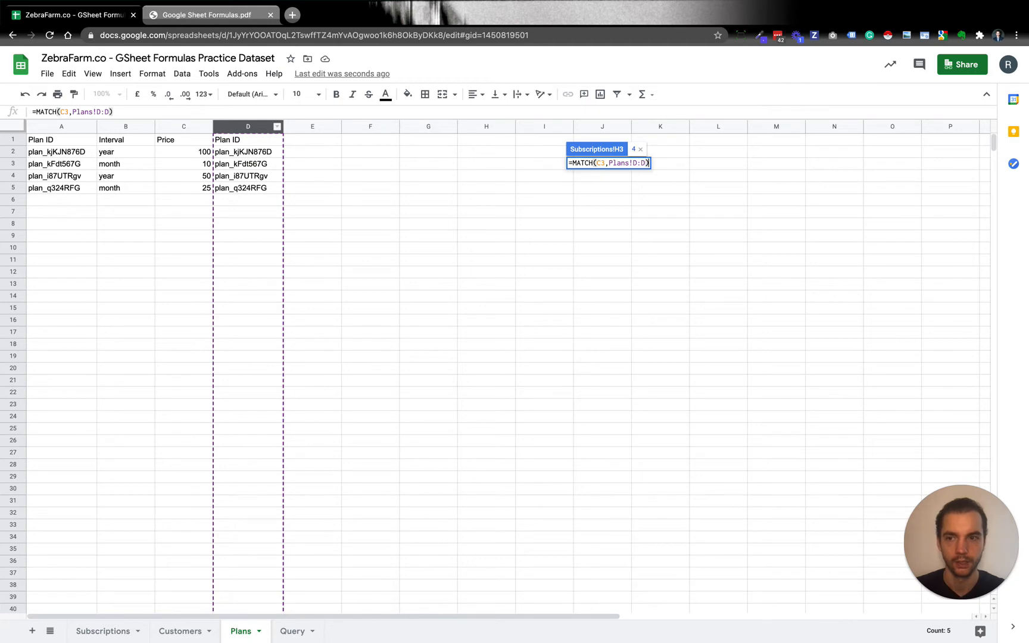
key("Return")
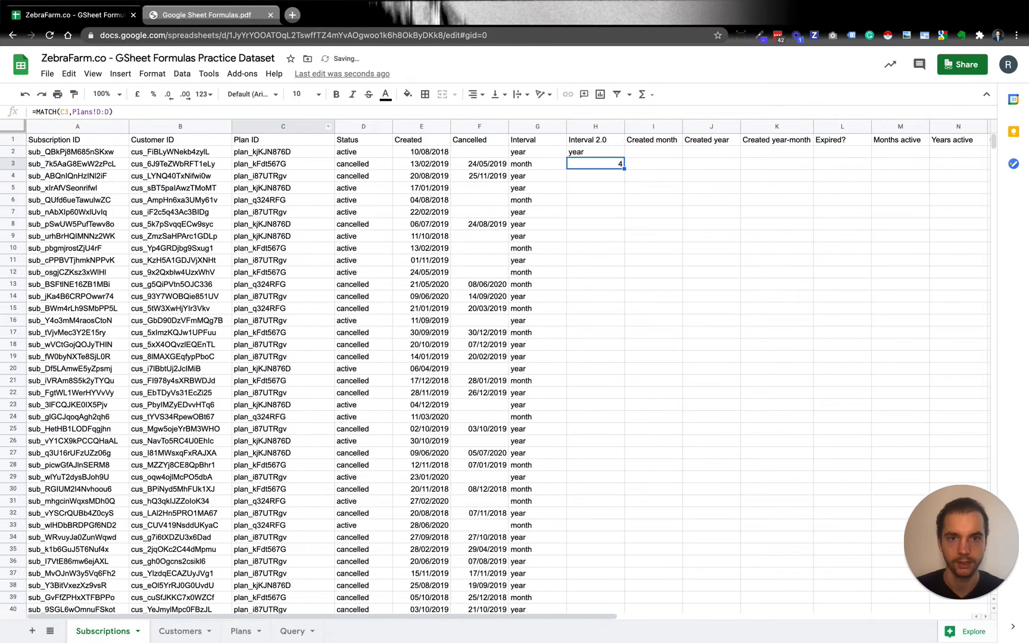
key("Up")
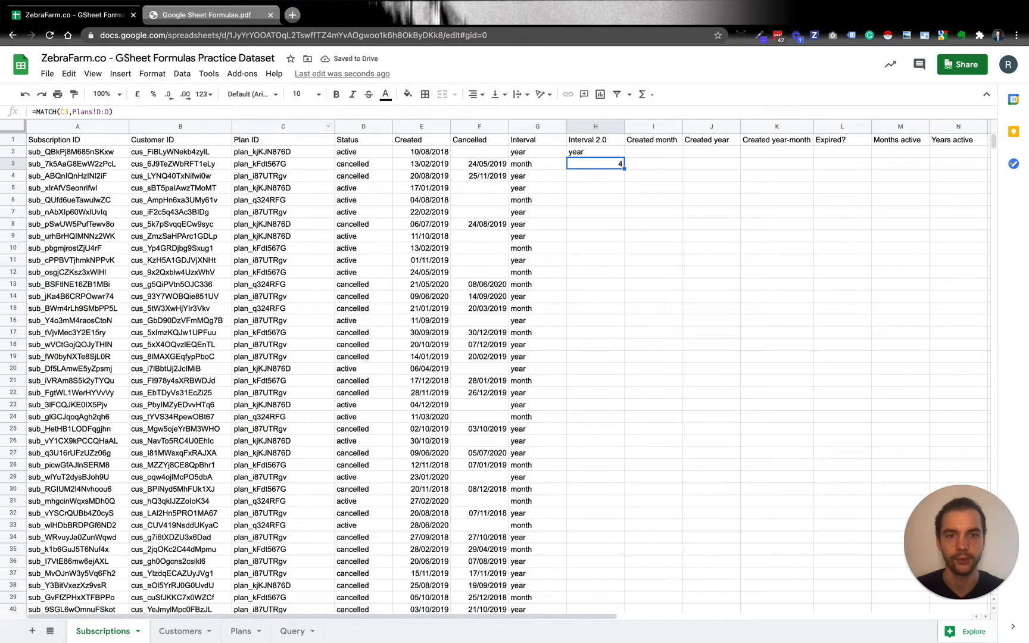
Step: Enter =MATCH(G1,Plans!B1:D1) in cell H4 of the Subscriptions sheet to locate the Interval header
key("Down")
type("=in")
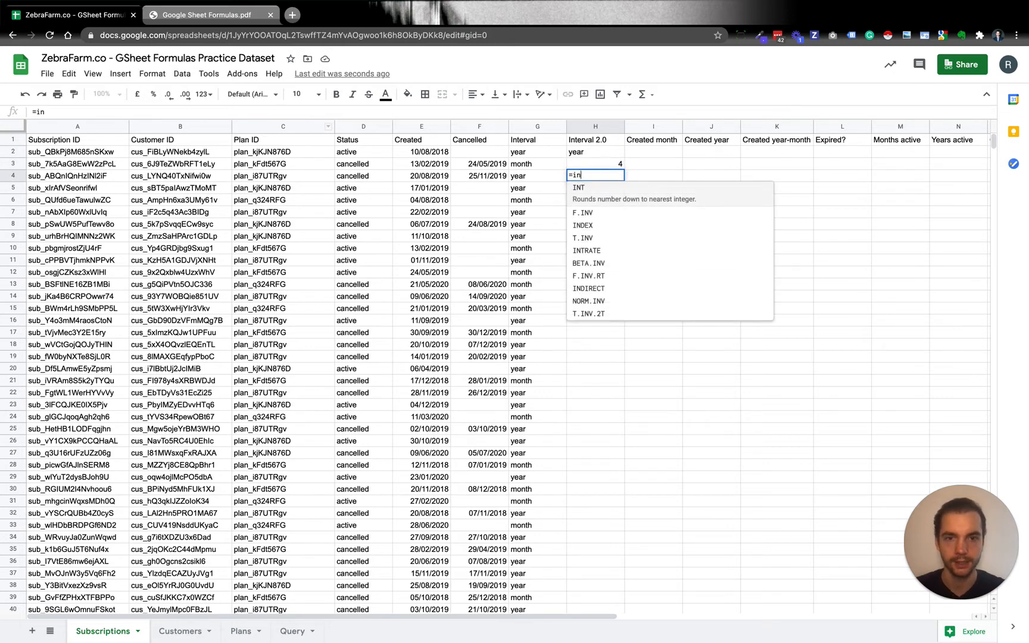
key("BackSpace")
key("BackSpace")
type("mat")
key("Tab")
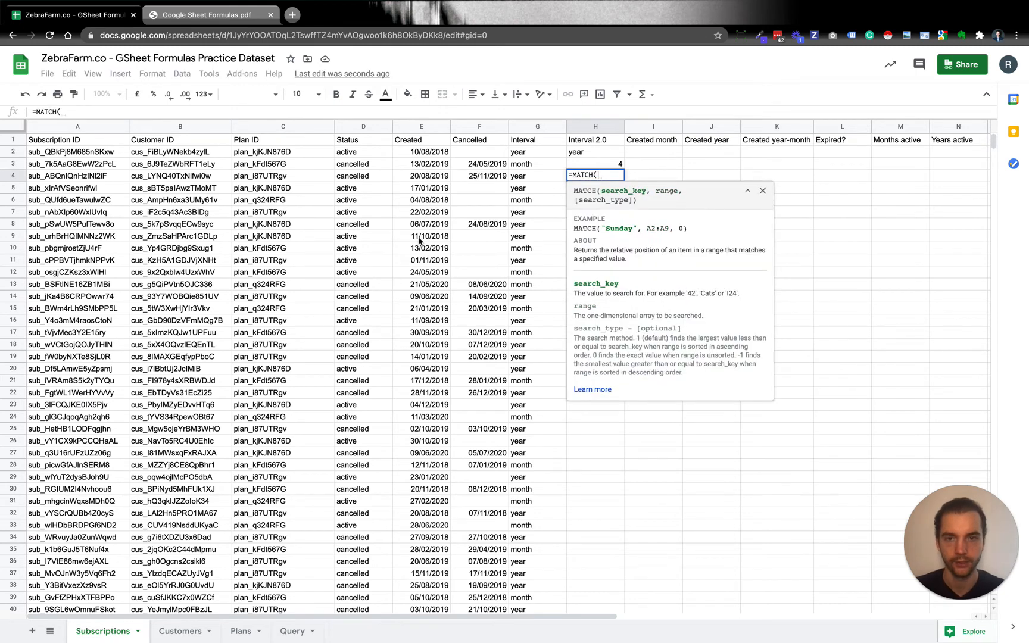
left_click(549, 141)
type(",")
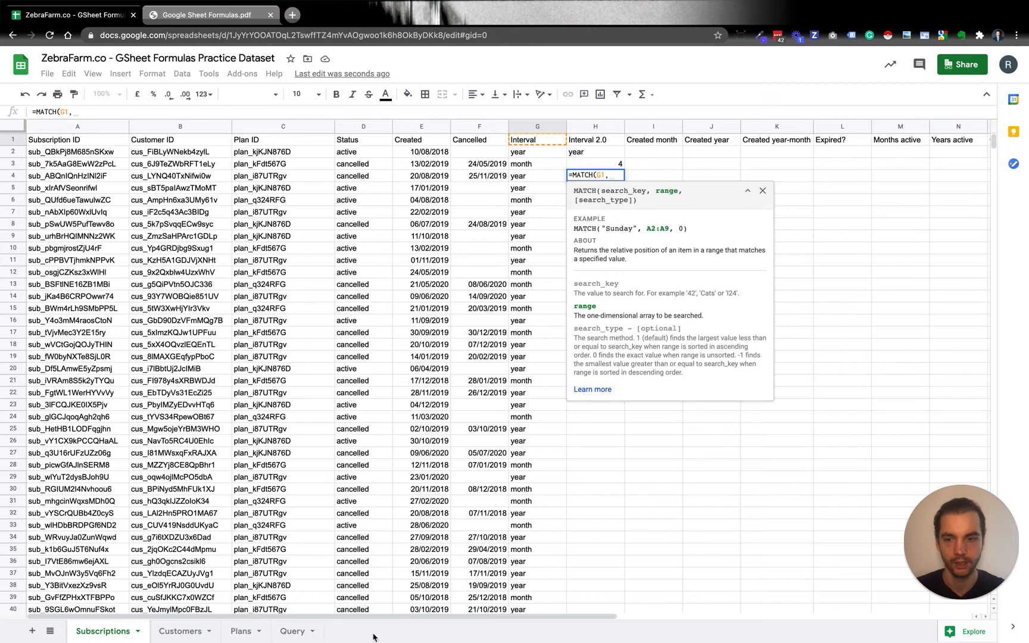
left_click(243, 633)
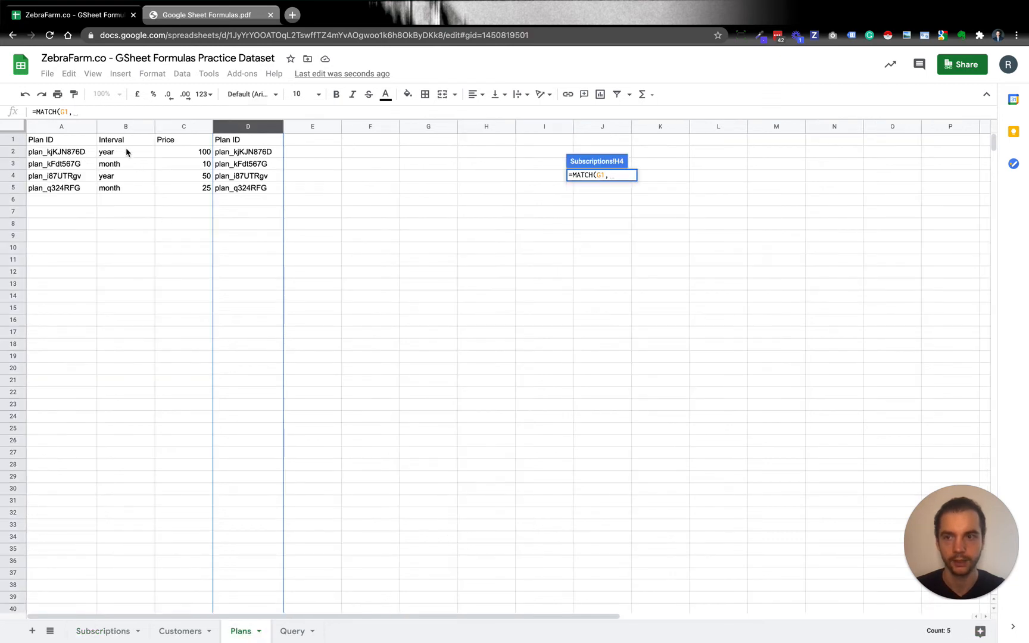
left_click_drag(118, 141, 241, 142)
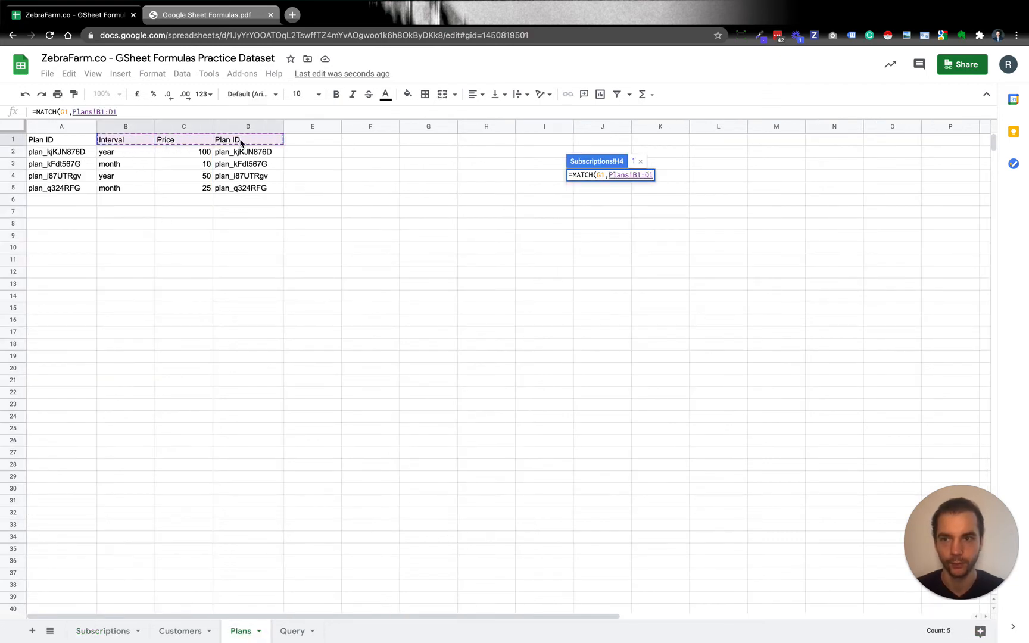
type(")")
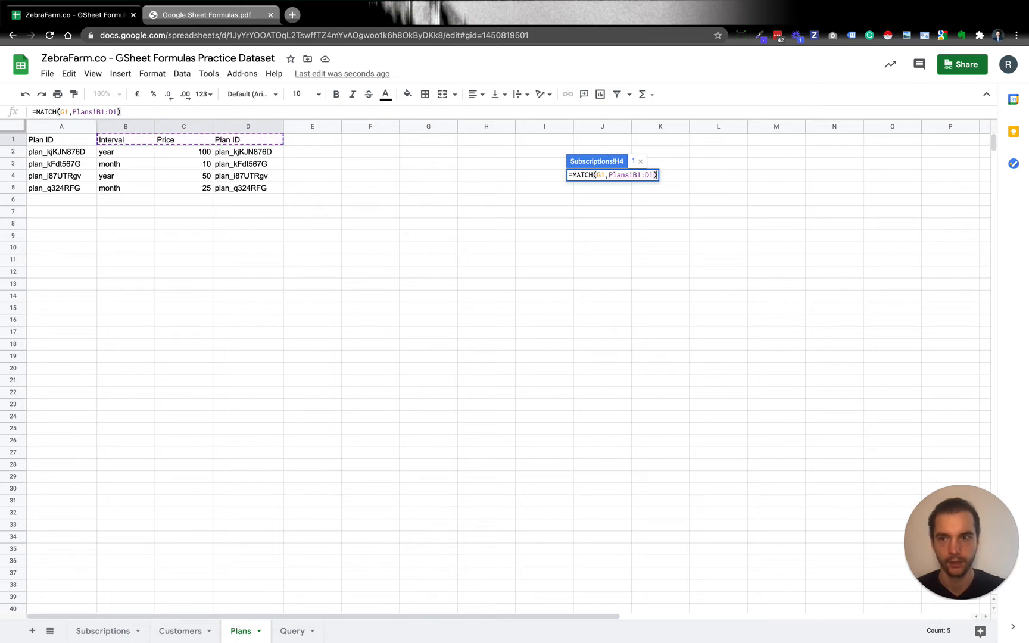
key("Return")
Step: Compare the MATCH formulas in H3 and H4 with the INDEX formula in H2
key("Up")
key("Up")
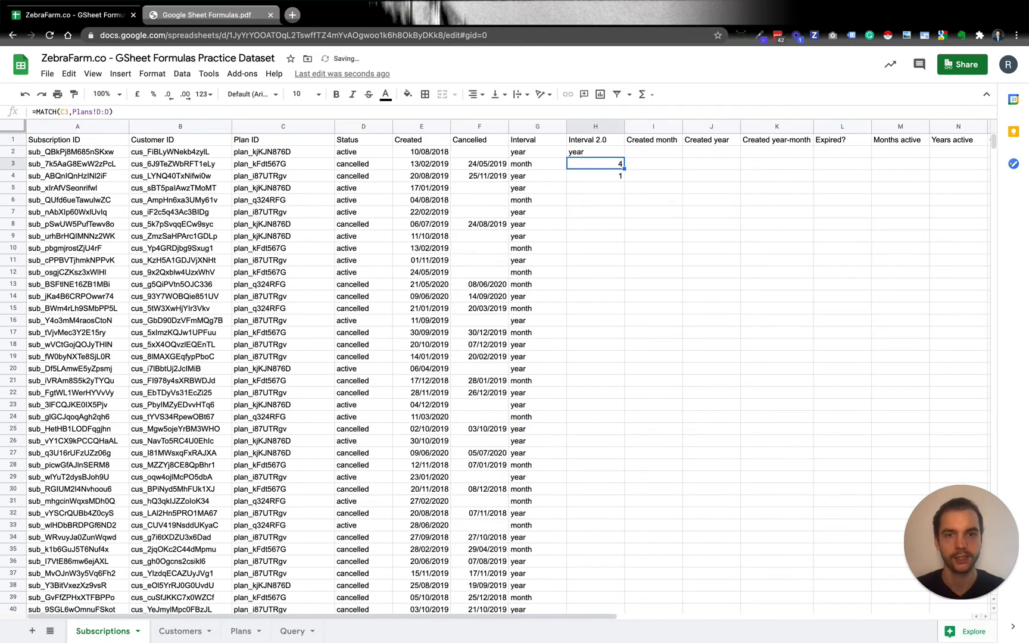
key("Down")
key("Down")
key("Up")
key("Up")
key("Down")
key("Down")
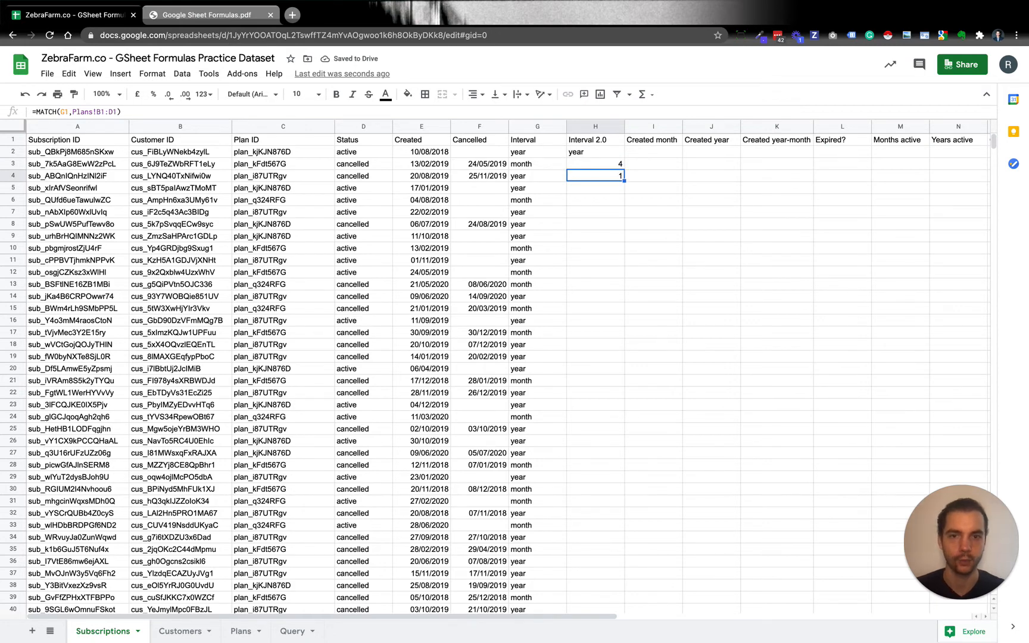
key("Up")
key("Up")
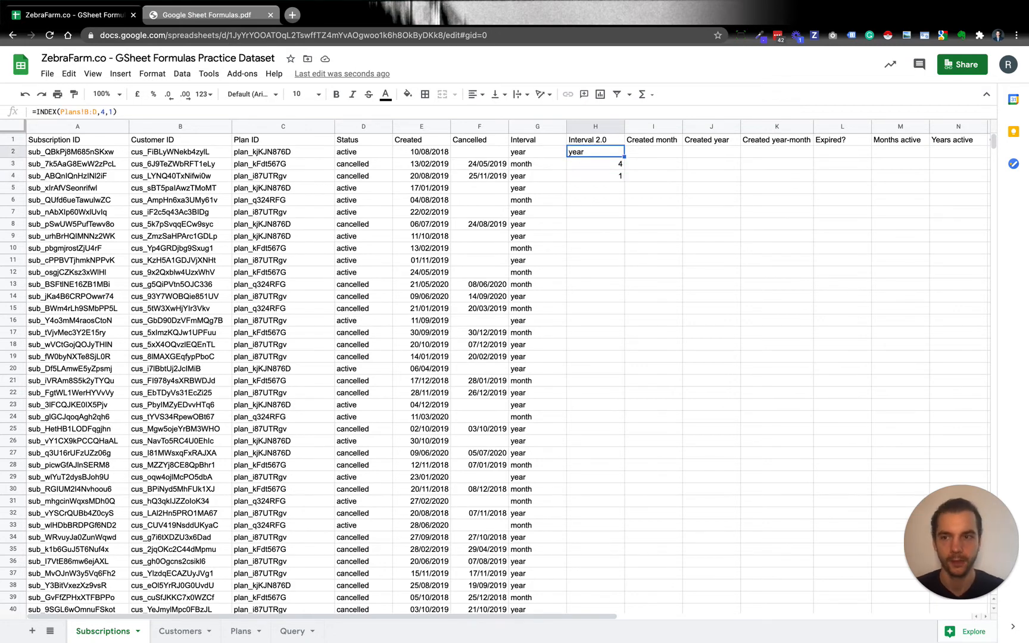
Step: Replace the fixed row number 4 in the H2 INDEX formula with MATCH($C2,Plans!D:D)
left_click(104, 111)
key("BackSpace")
type("MATCH(")
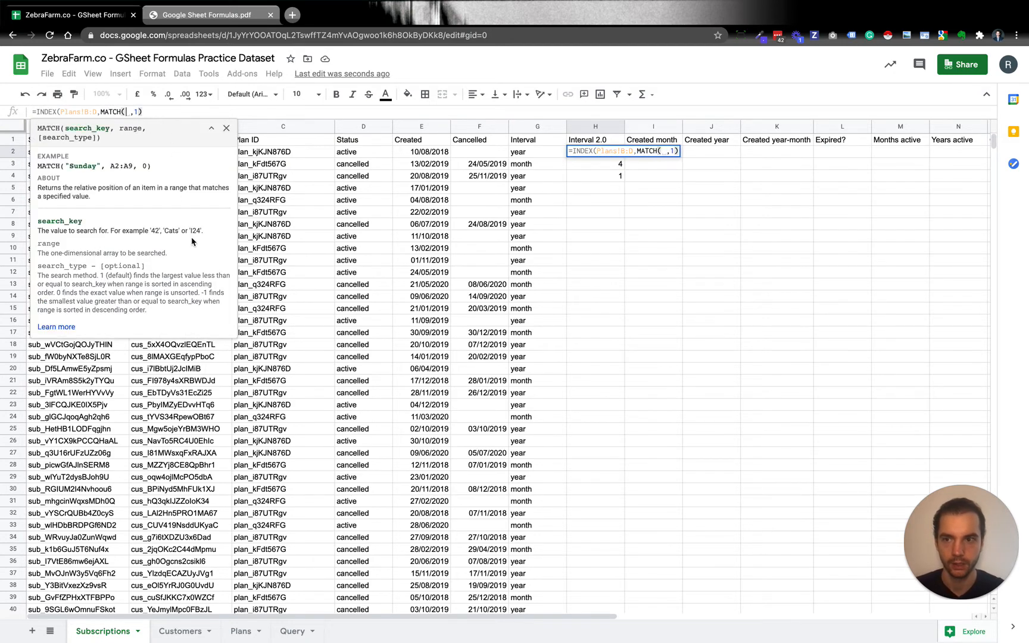
left_click(294, 155)
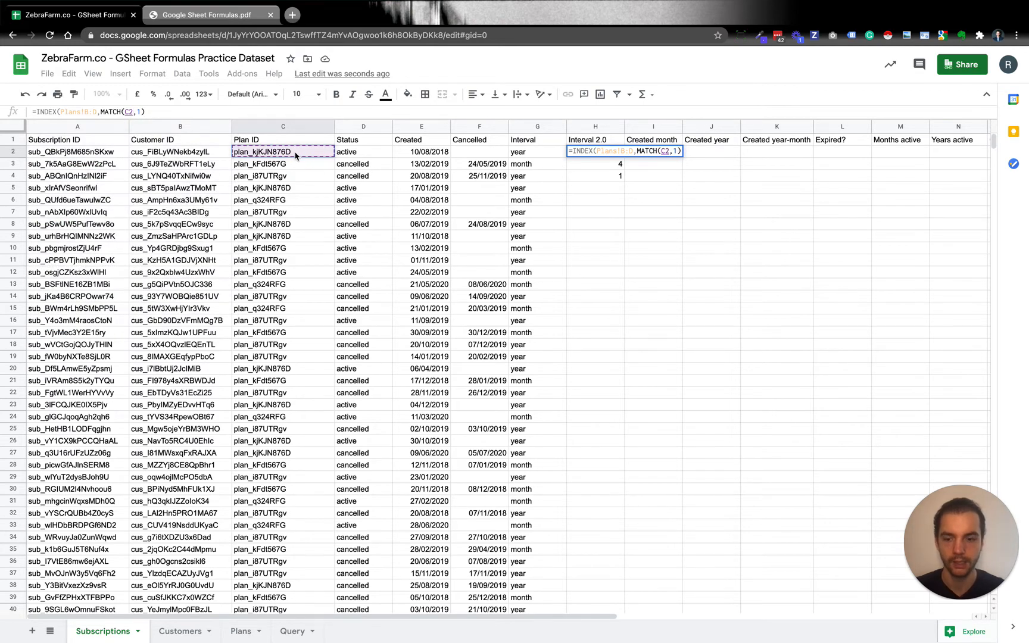
key("F4")
key("F7")
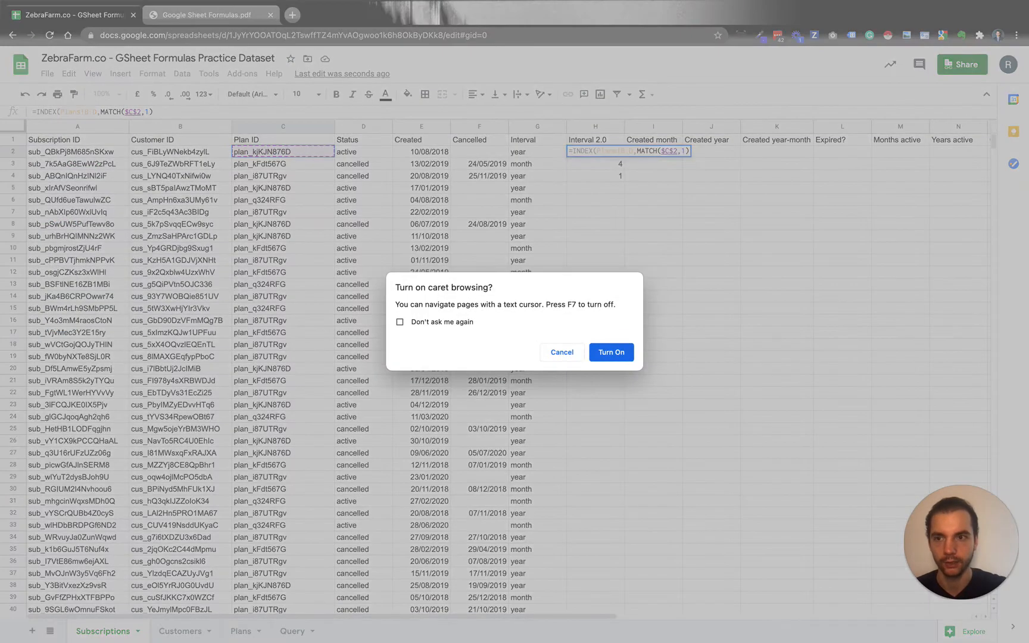
left_click(566, 352)
key("F4")
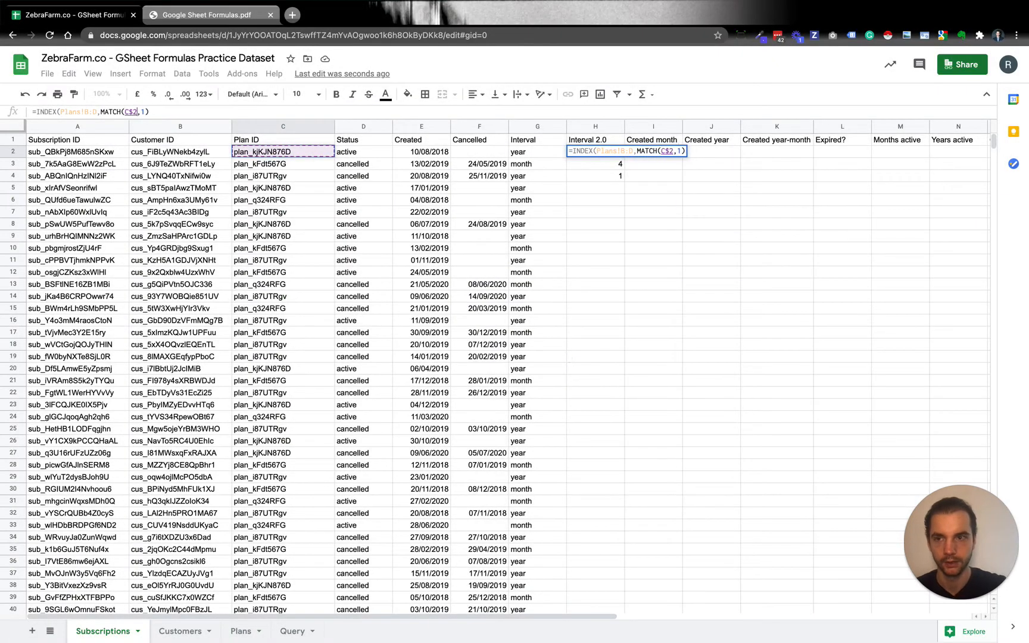
key("F4")
type(",")
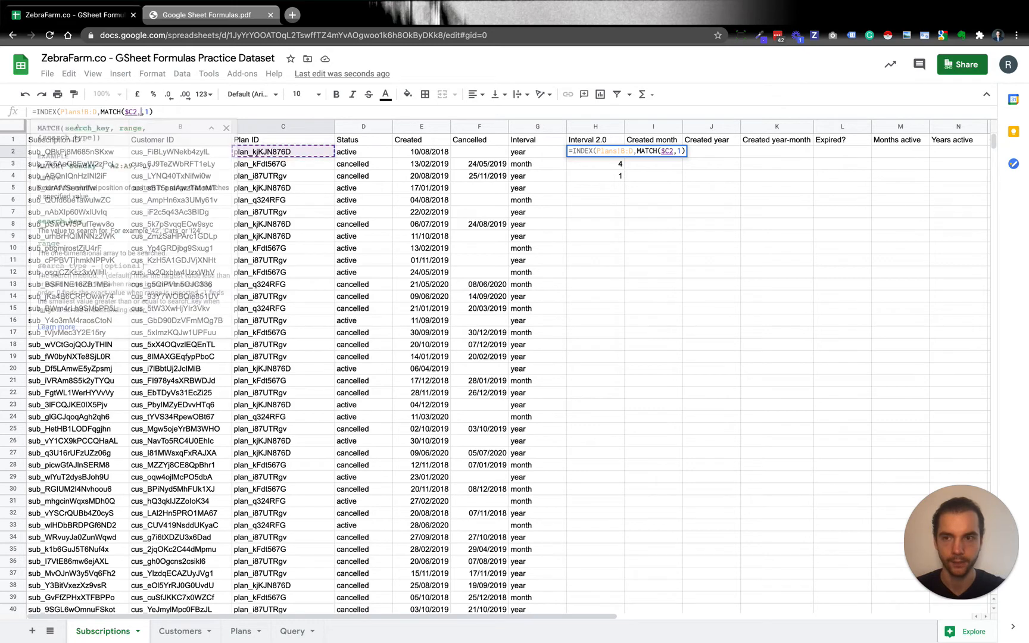
left_click(253, 634)
left_click(258, 130)
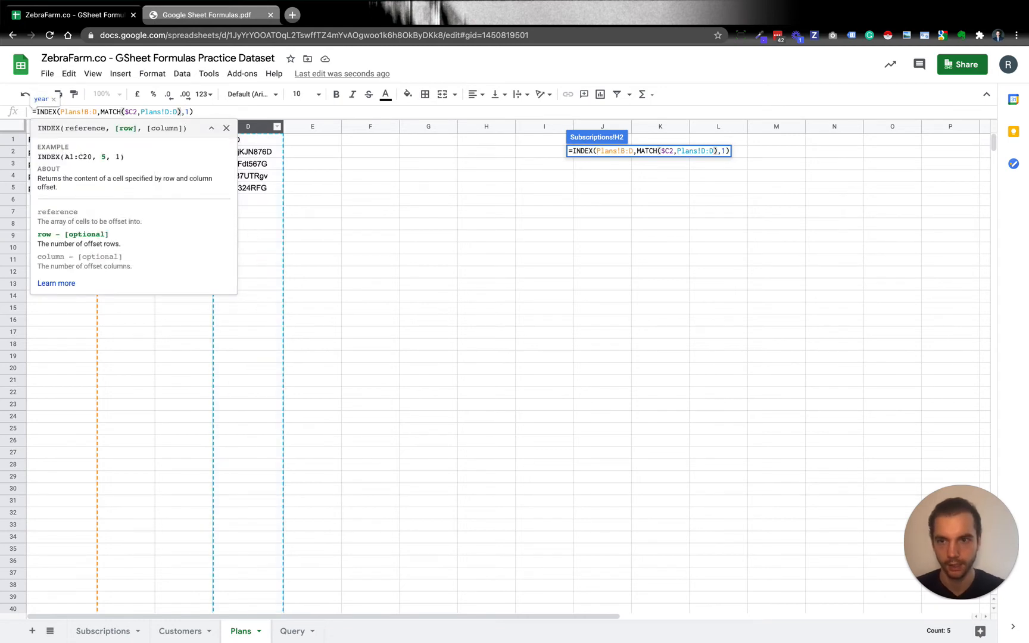
Step: Add a second MATCH as the column argument in H2, with the Interval header $G$1 on Subscriptions as search key
type(",")
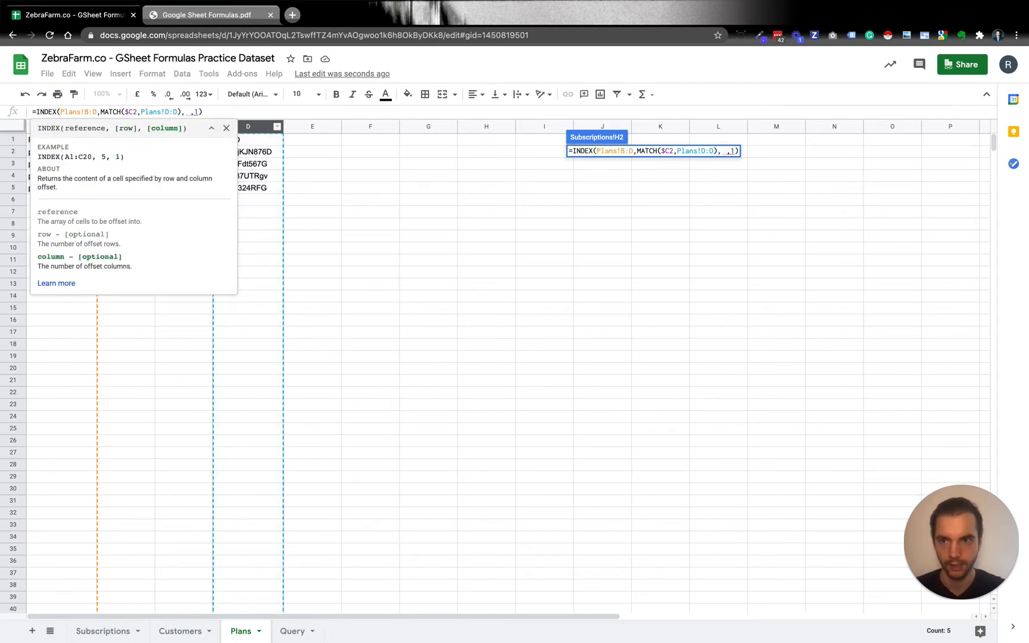
key("BackSpace")
type("MATCH(")
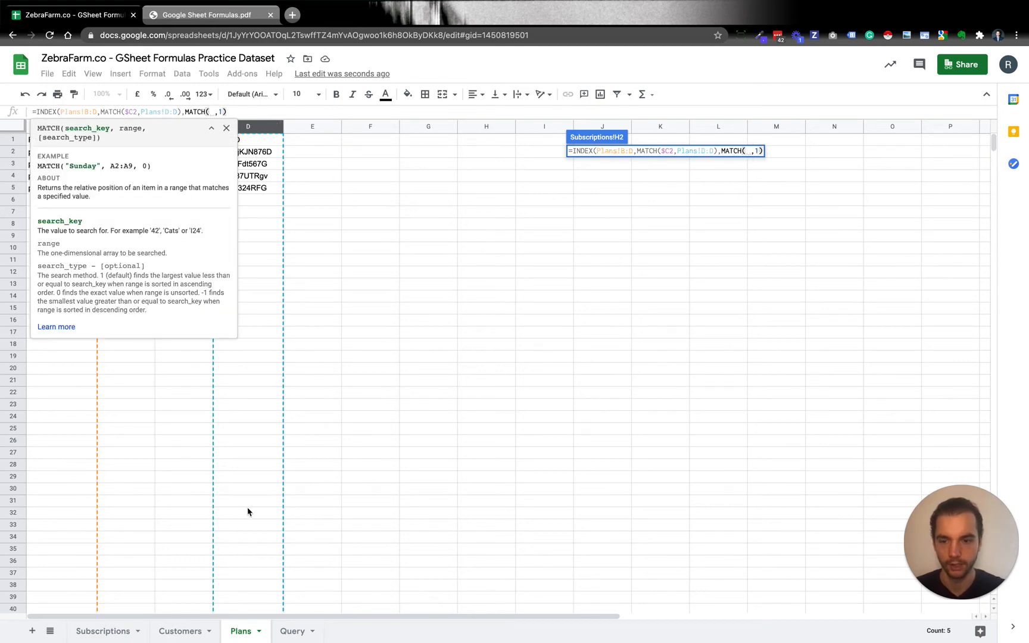
left_click(180, 630)
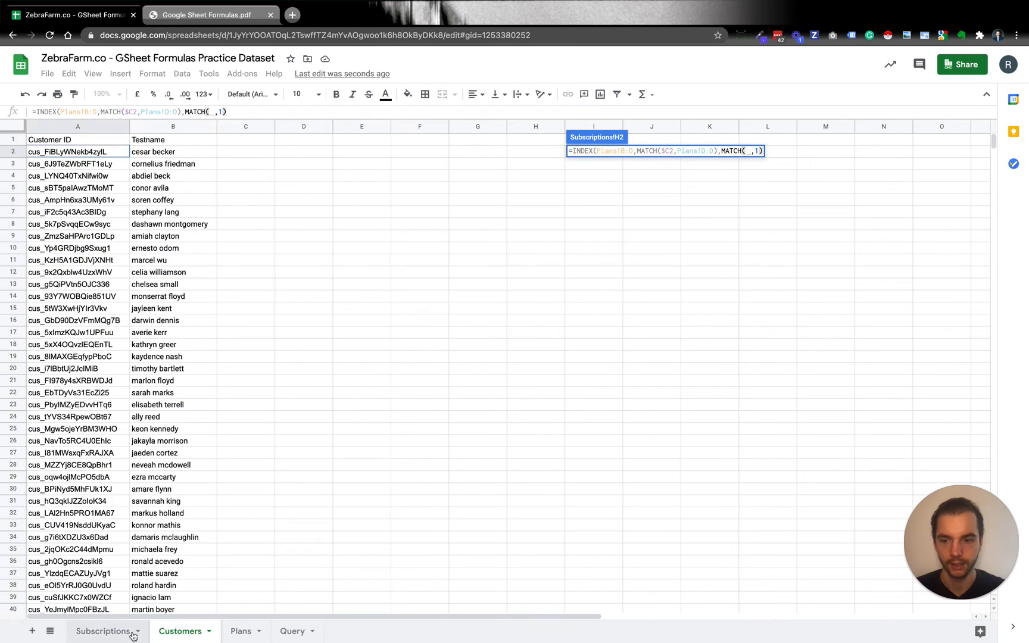
left_click(103, 630)
left_click(537, 142)
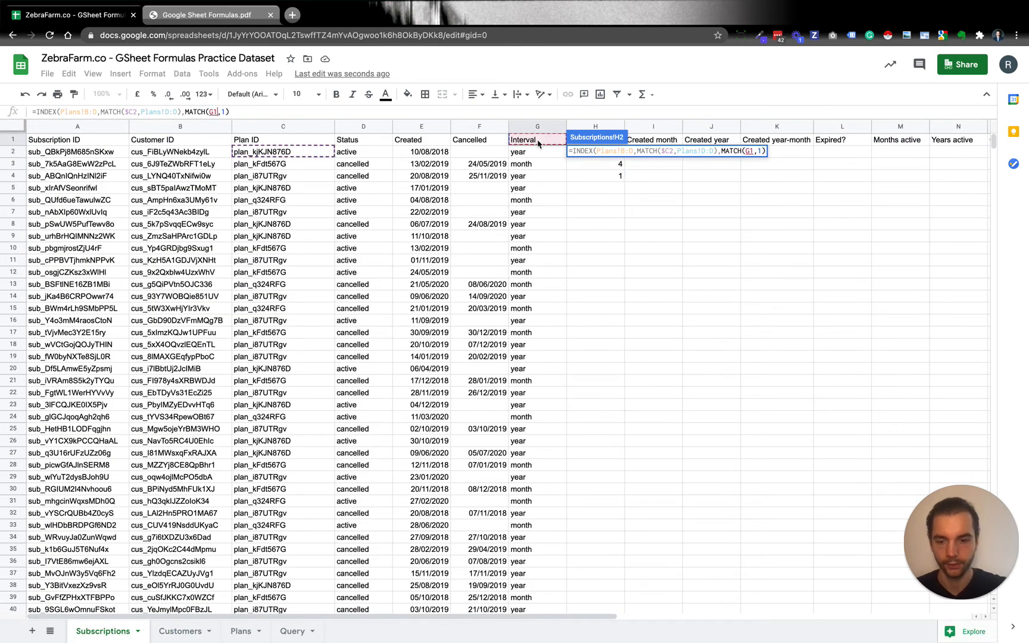
key("F4")
key("F4")
key("F4")
key("F4")
key("F4")
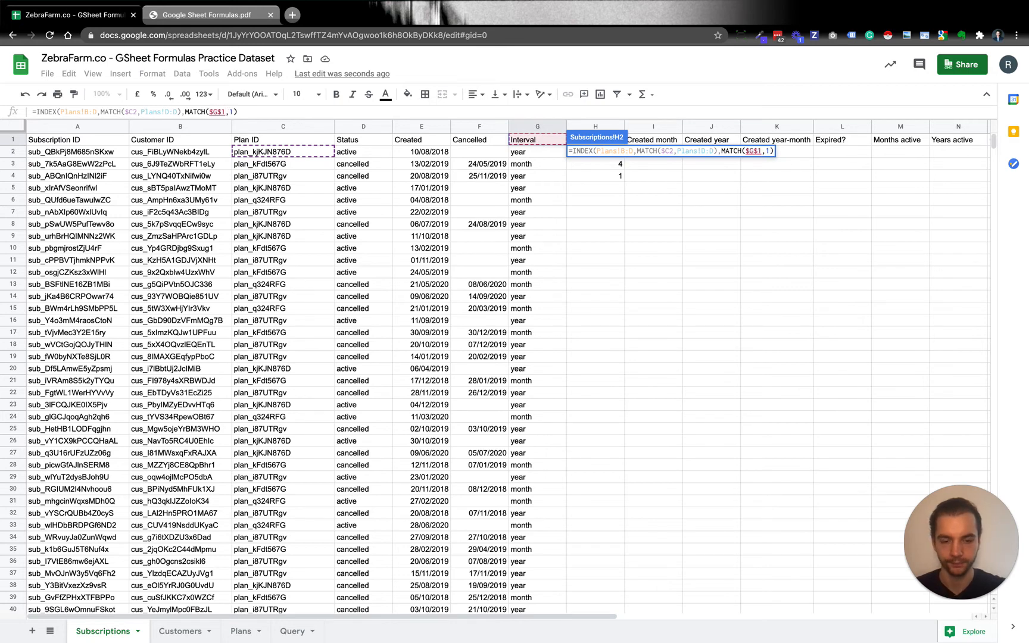
Step: Set the second MATCH's range to the header cells Plans!B1:D1, close it and commit the H2 formula
type(",")
left_click(243, 631)
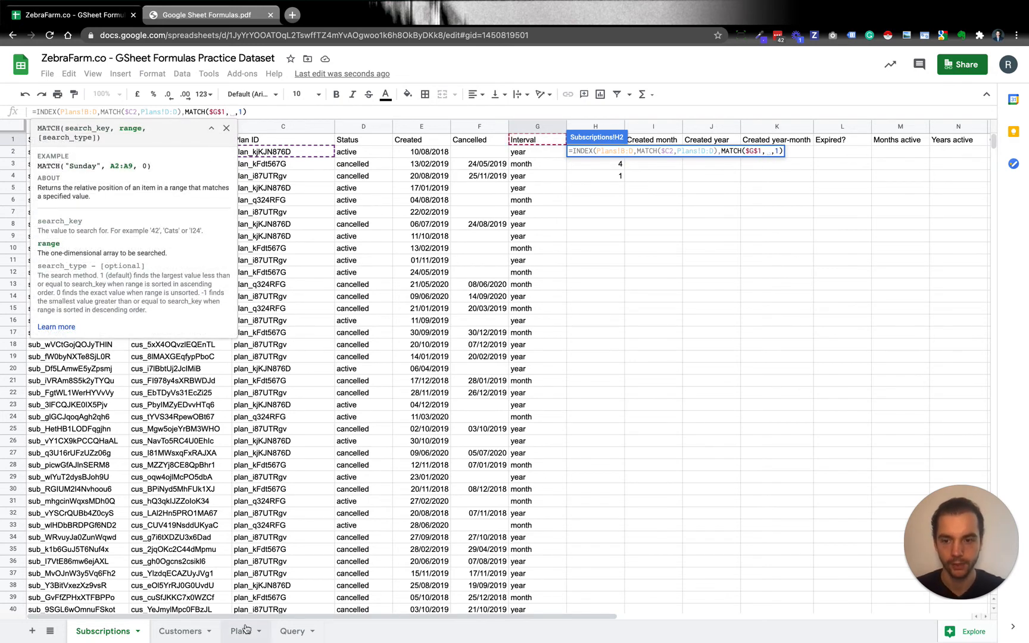
left_click(135, 143)
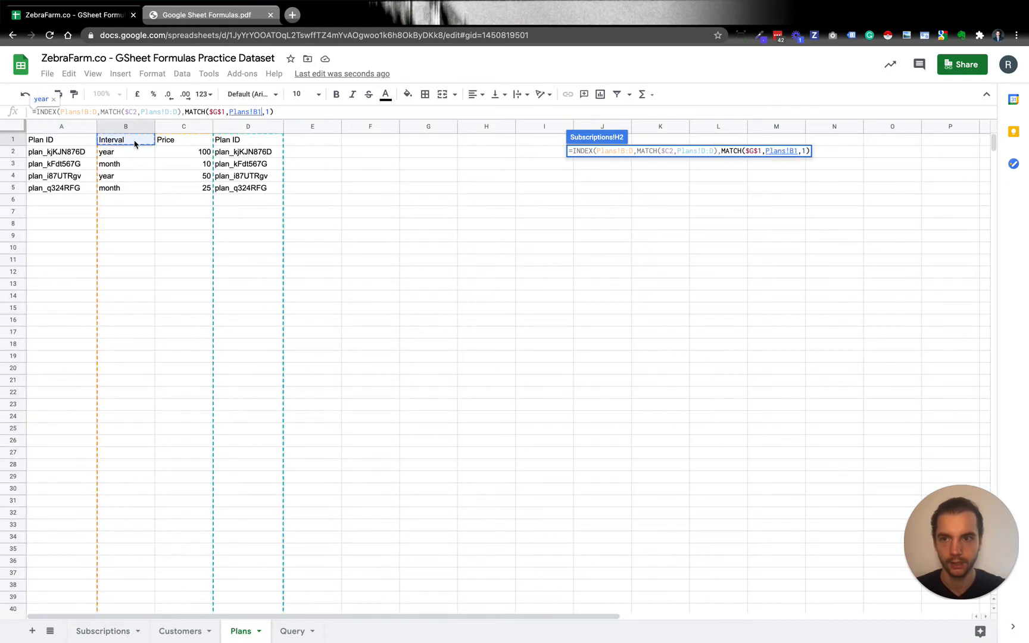
left_click_drag(134, 144, 234, 149)
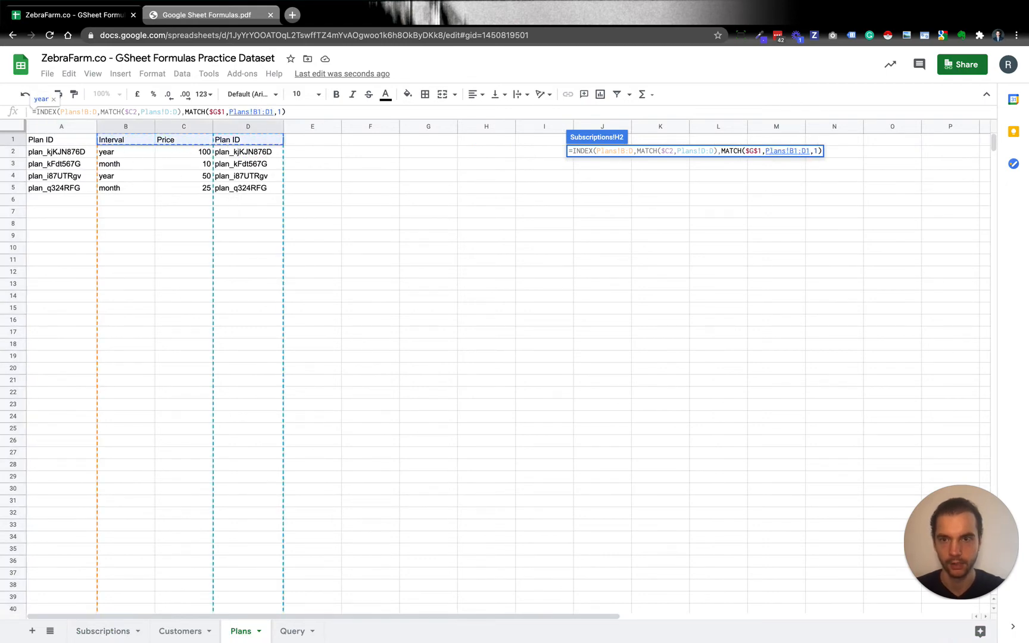
type(")")
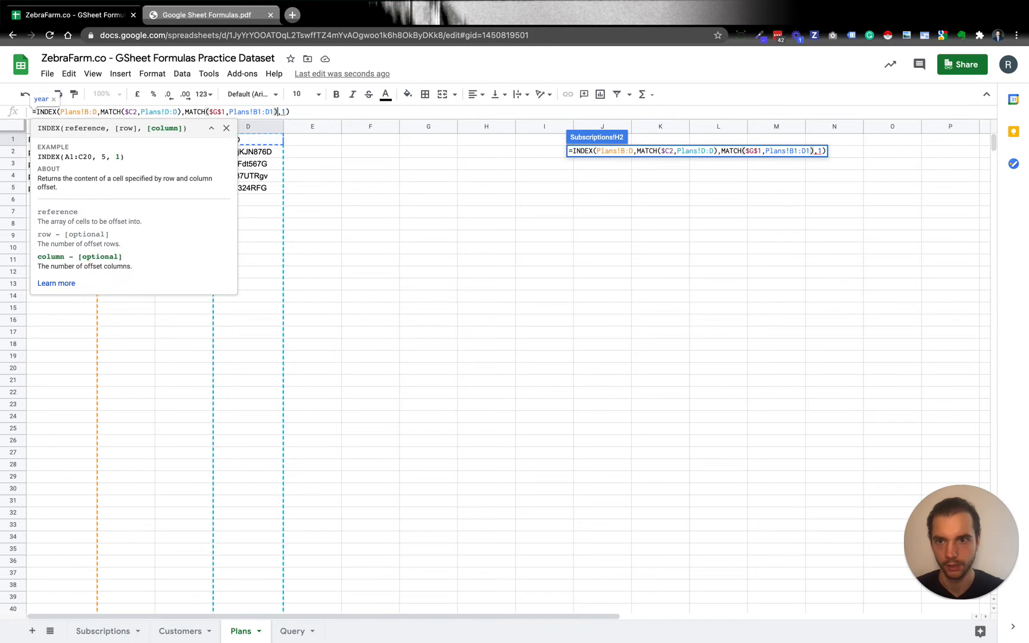
key("Return")
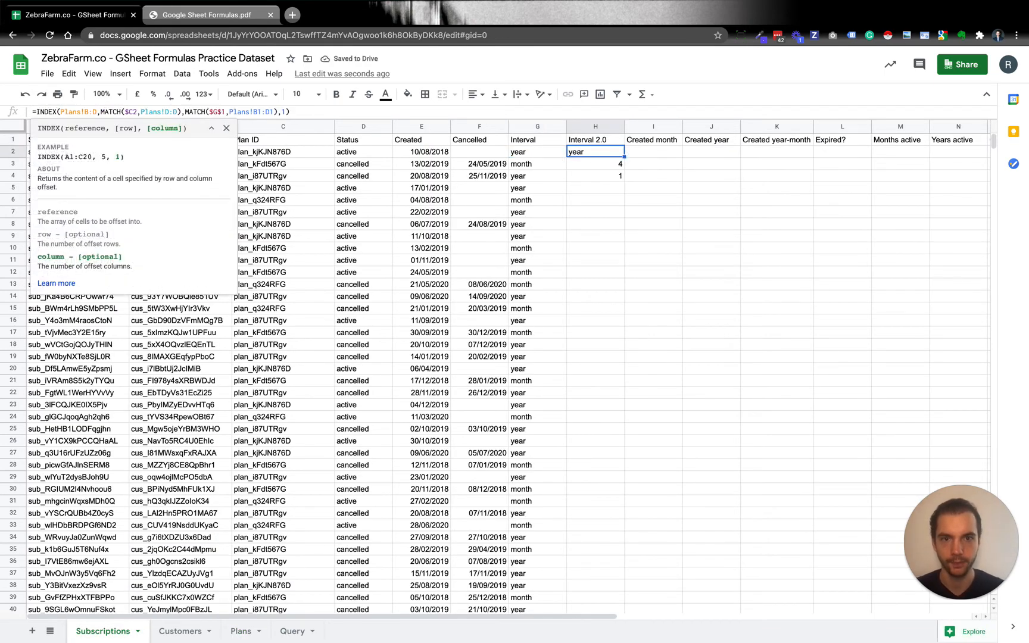
Step: Wrap the H2 INDEX and MATCH formula in IFERROR and commit it
left_click(366, 113)
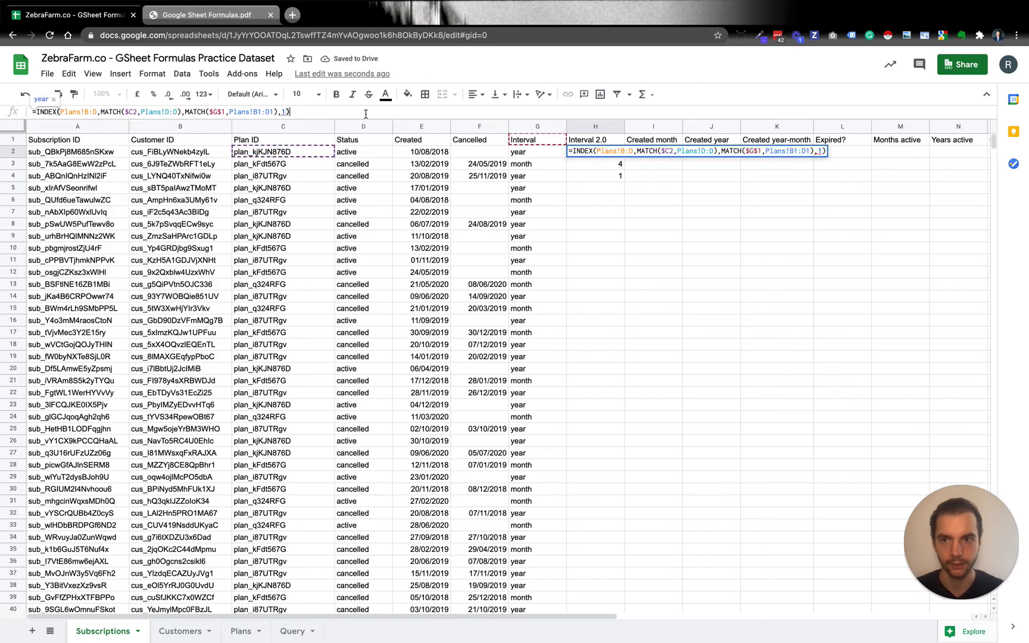
type(")")
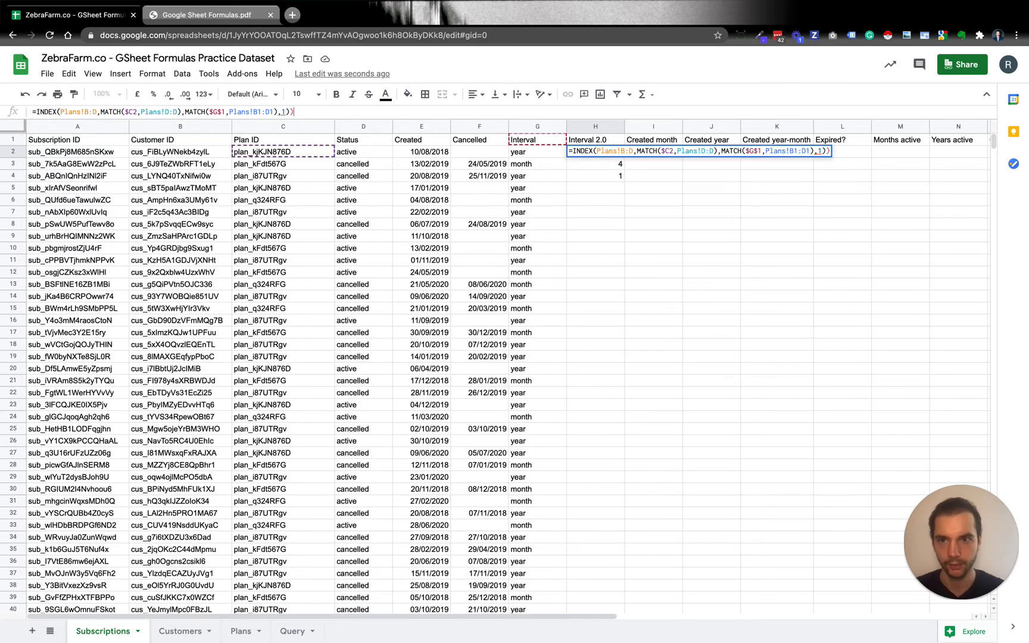
type("iferror")
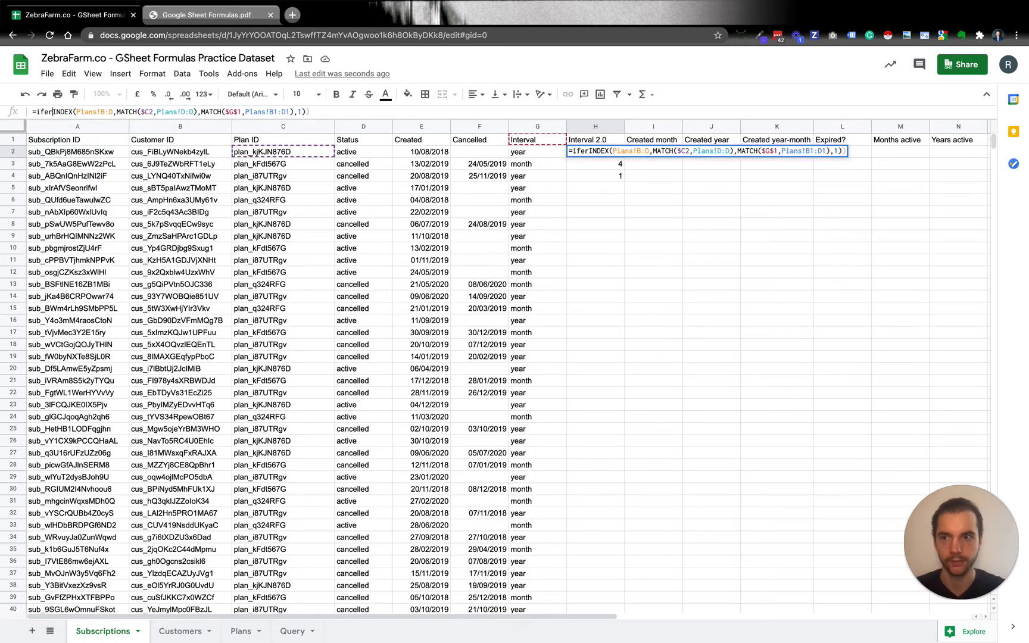
type("(")
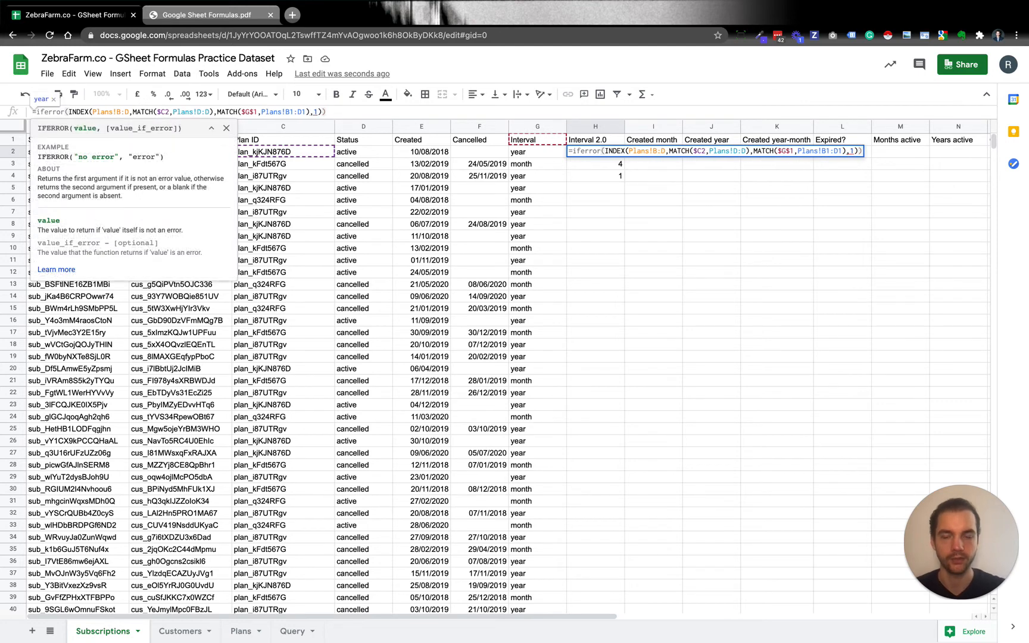
key("Return")
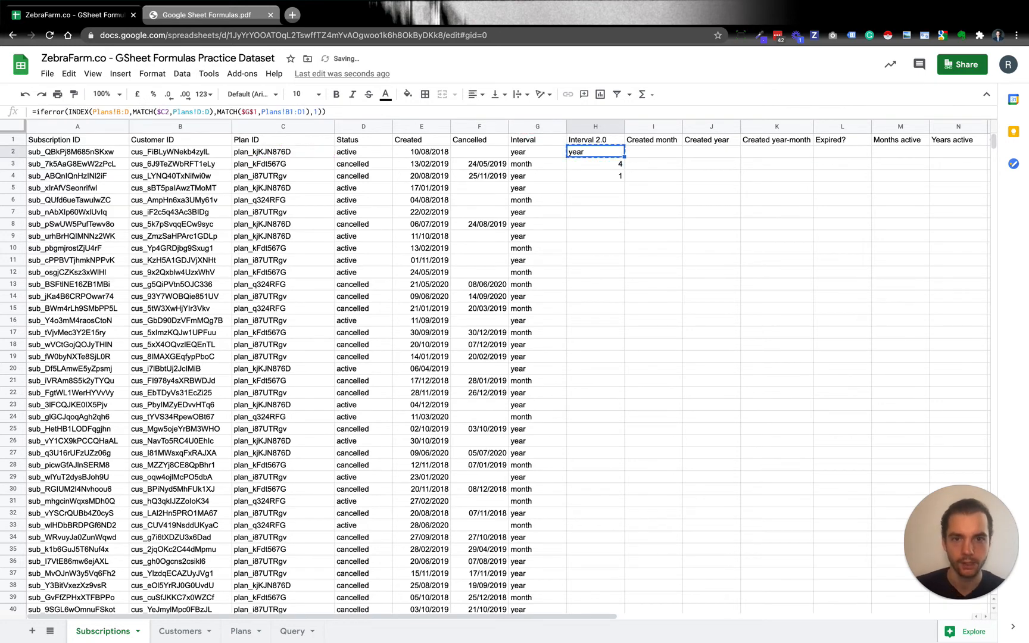
Step: Copy the H2 IFERROR formula down the rest of the Interval 2.0 column
key("ctrl+Down")
key("ctrl+Down")
key("ctrl+shift+Up")
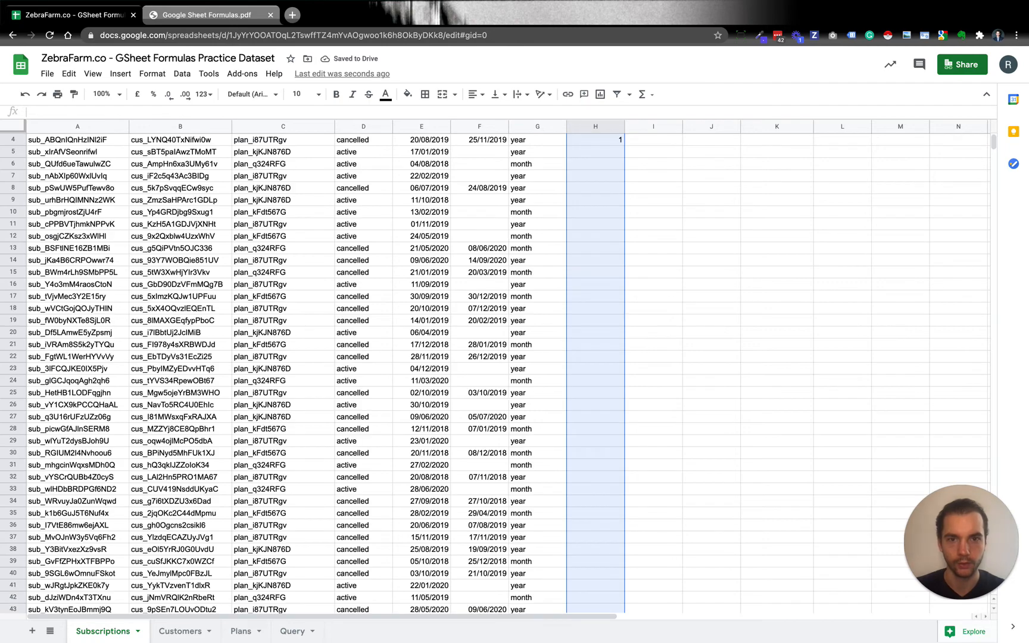
key("ctrl+shift+Up")
key("shift+Down")
key("ctrl+v")
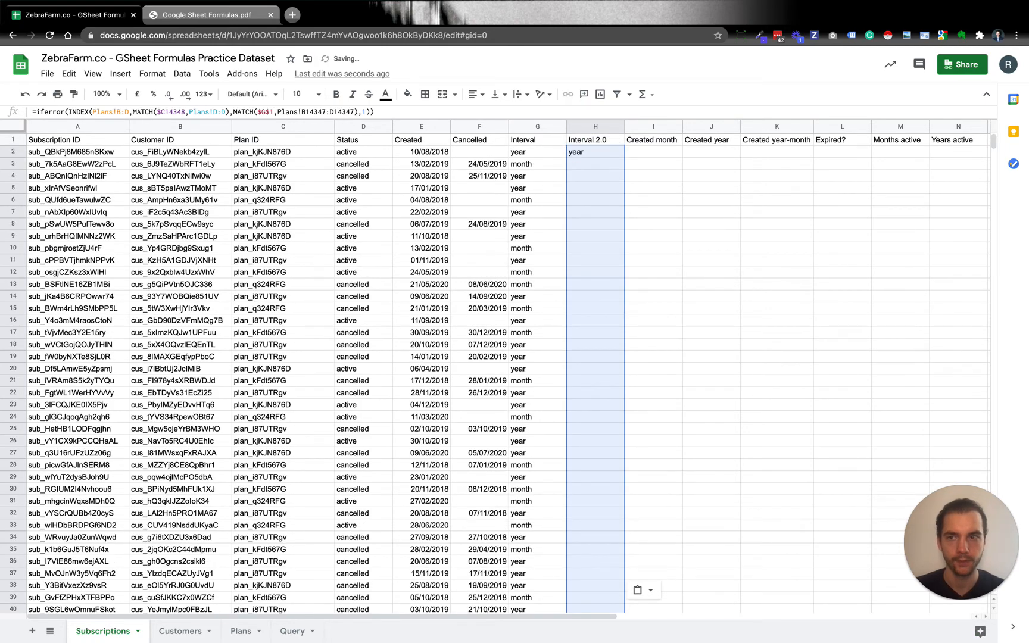
Step: Compare the formulas in H2 and H3, examining how the header range of the second MATCH shifts between rows
key("ctrl+Down")
key("ctrl+Up")
key("Down")
key("Down")
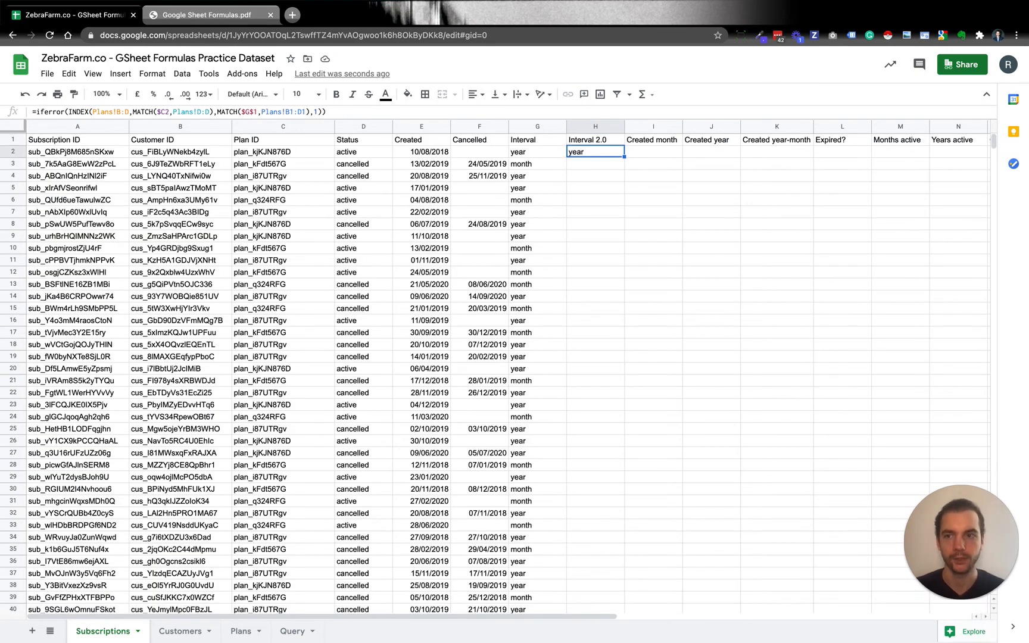
key("Down")
key("Down")
key("Down")
key("Up")
key("Up")
key("Up")
key("Up")
key("Down")
key("Up")
key("Down")
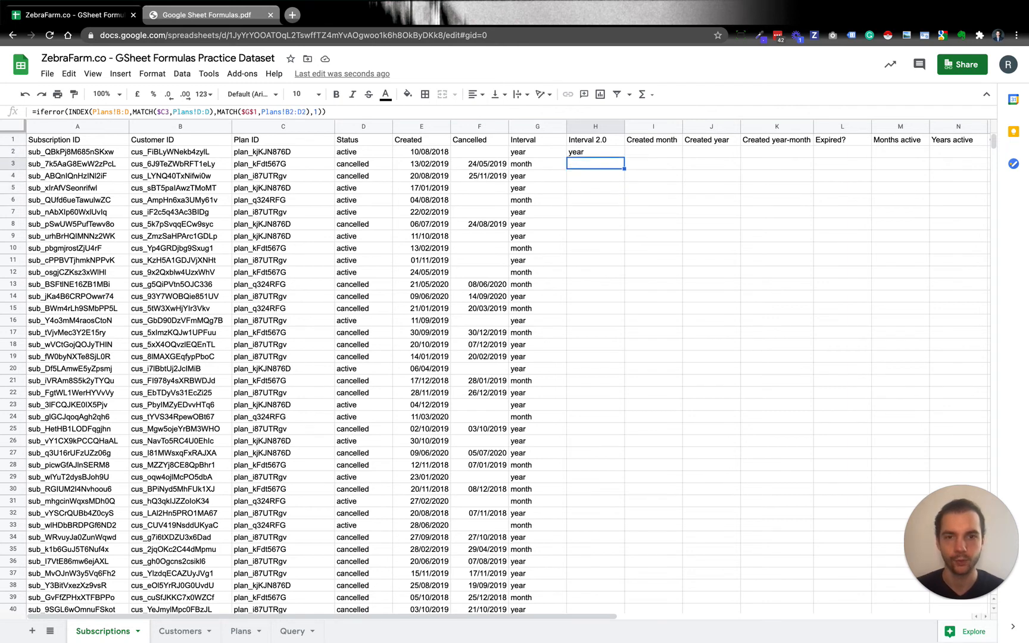
key("Up")
key("Down")
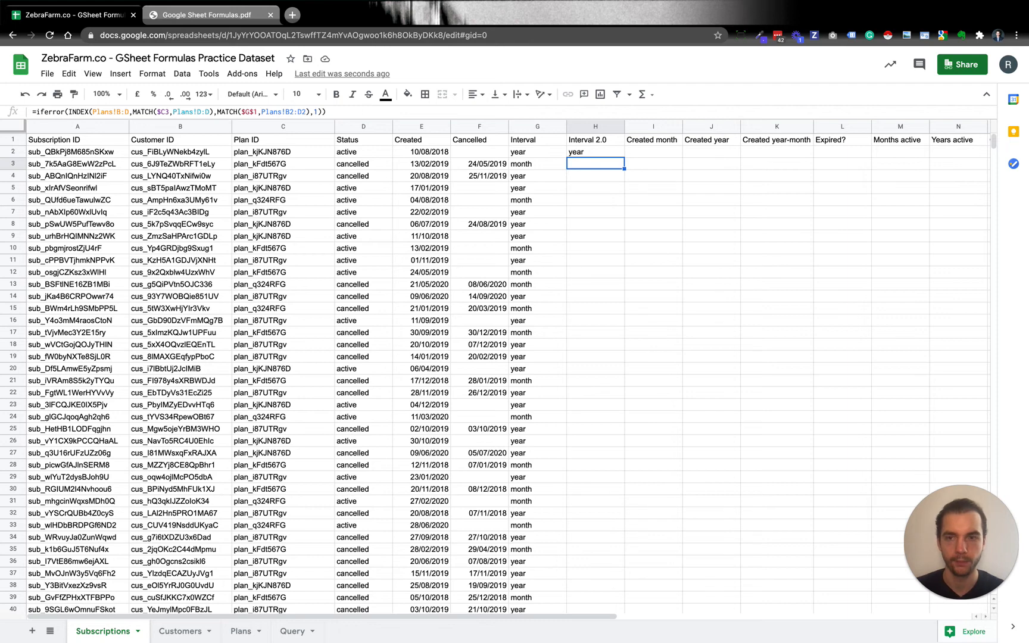
left_click_drag(260, 118, 315, 116)
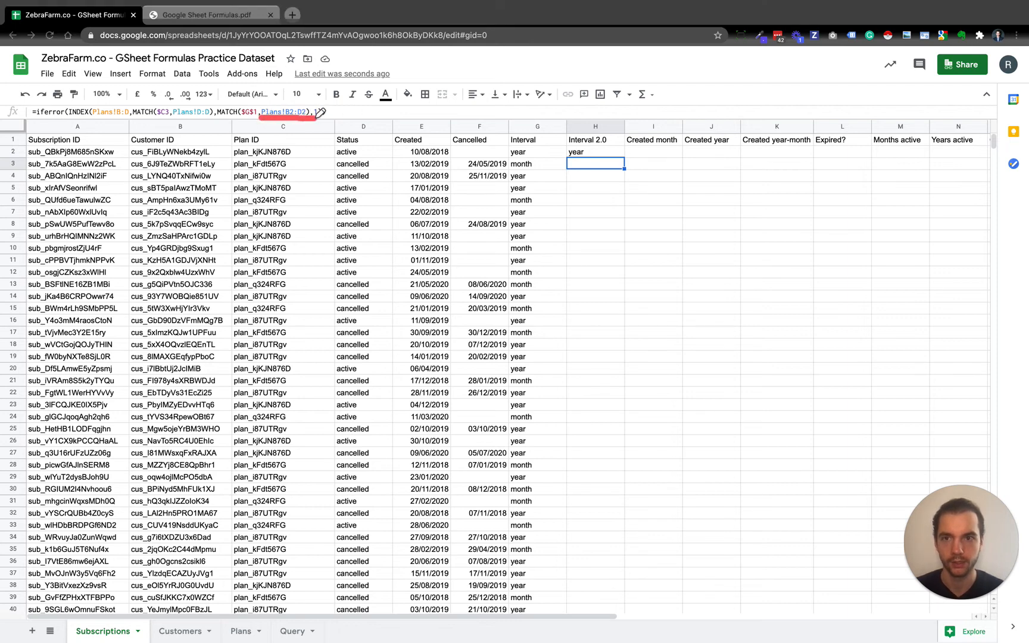
key("Escape")
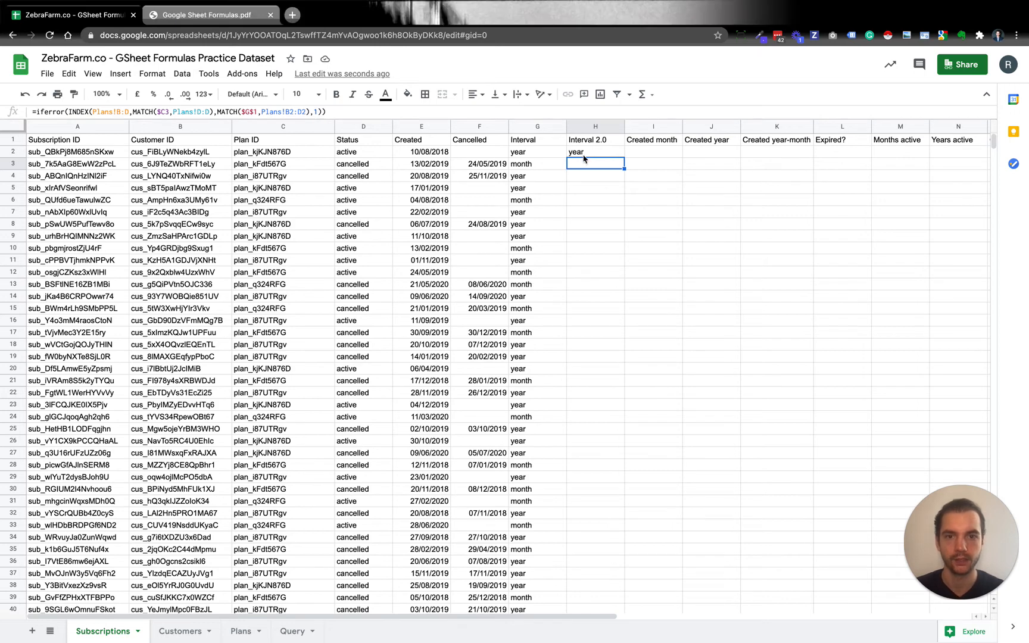
Step: Make the second MATCH range in H2 absolute as Plans!$B$1:$D$1
key("Up")
left_click(291, 114)
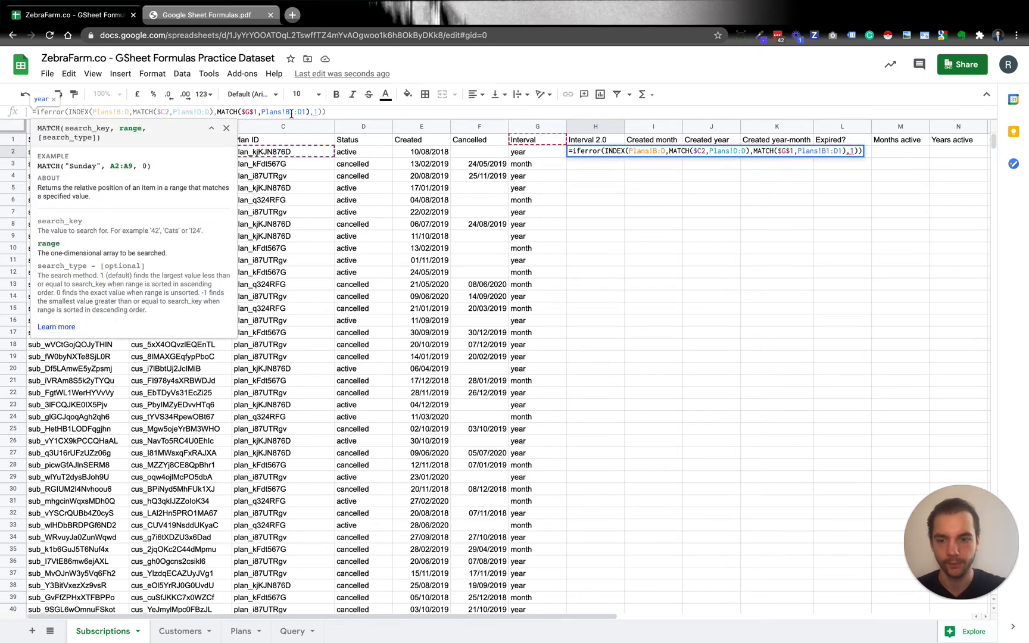
key("F4")
key("Return")
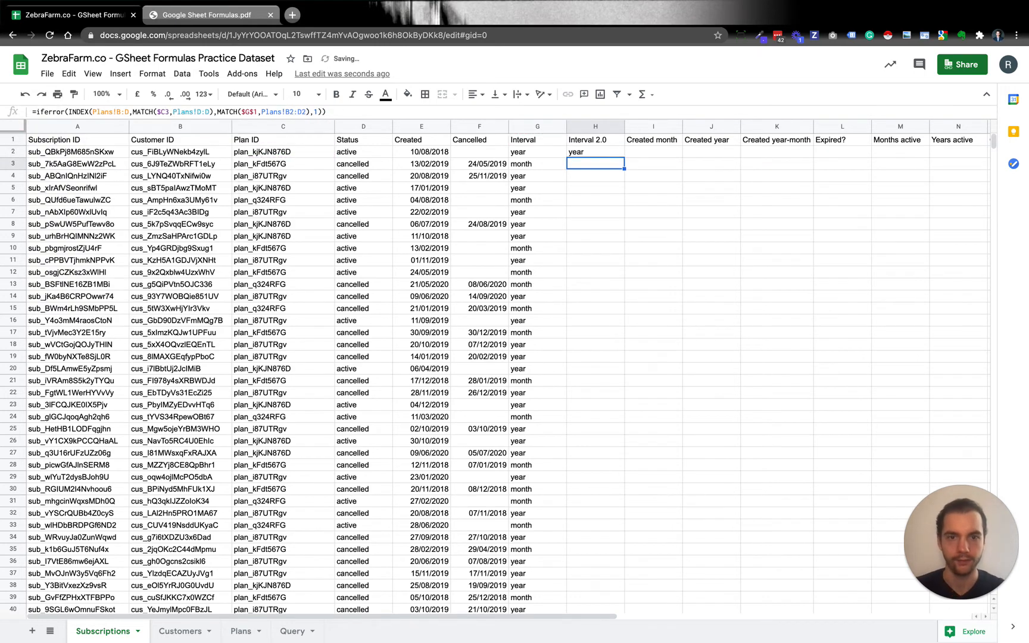
Step: Fill the H2 formula with the locked header range down the Interval 2.0 column
key("Up")
key("ctrl+shift+Down")
key("ctrl+d")
key("Up")
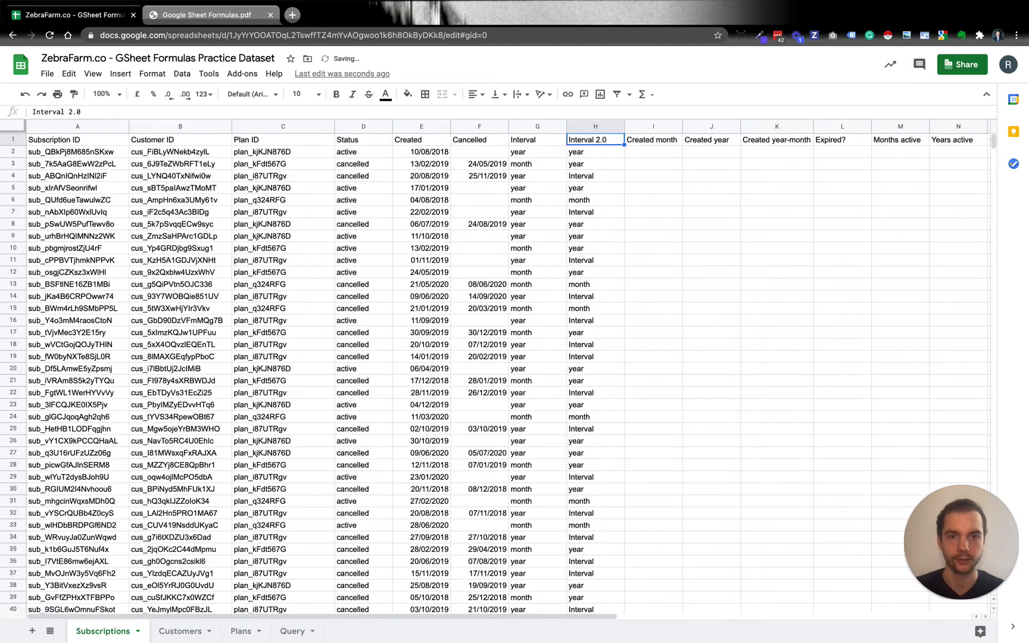
Step: Remove the stray 1 argument after the second MATCH in the H4 formula and commit it
key("Down")
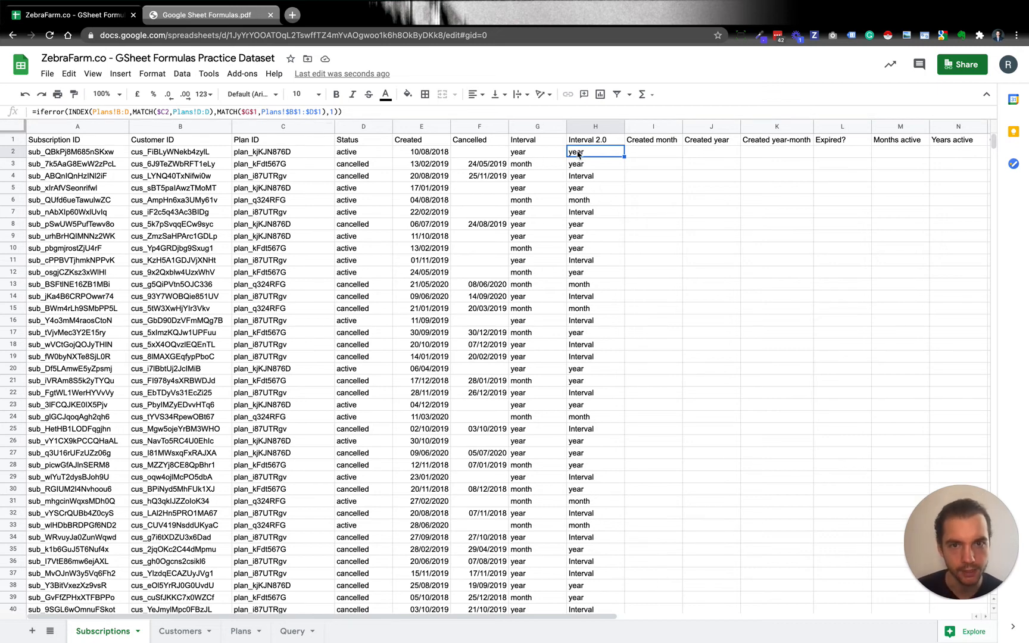
key("Down")
key("Down")
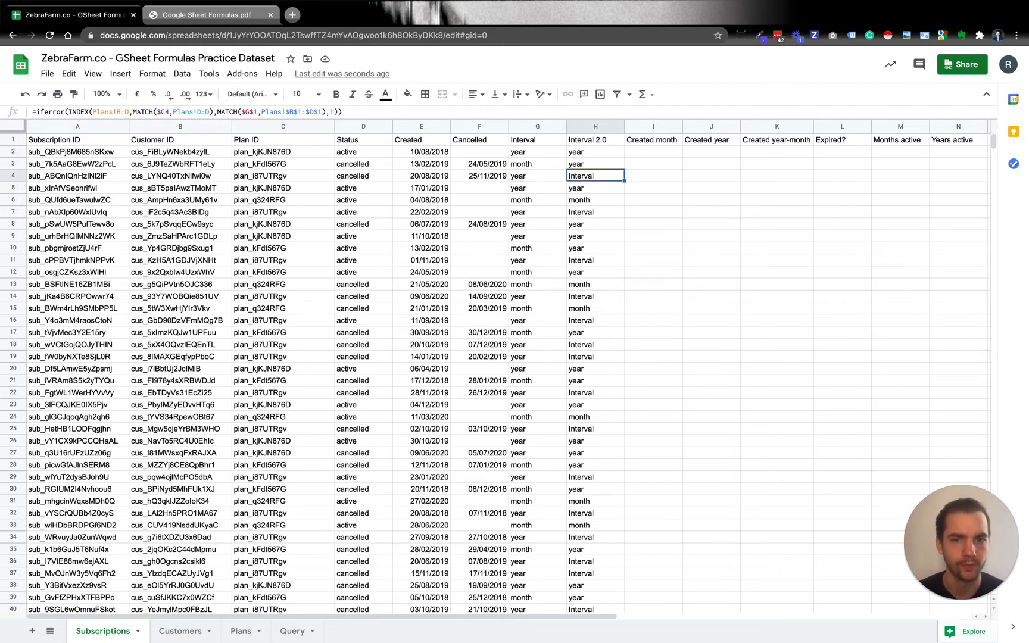
left_click(368, 114)
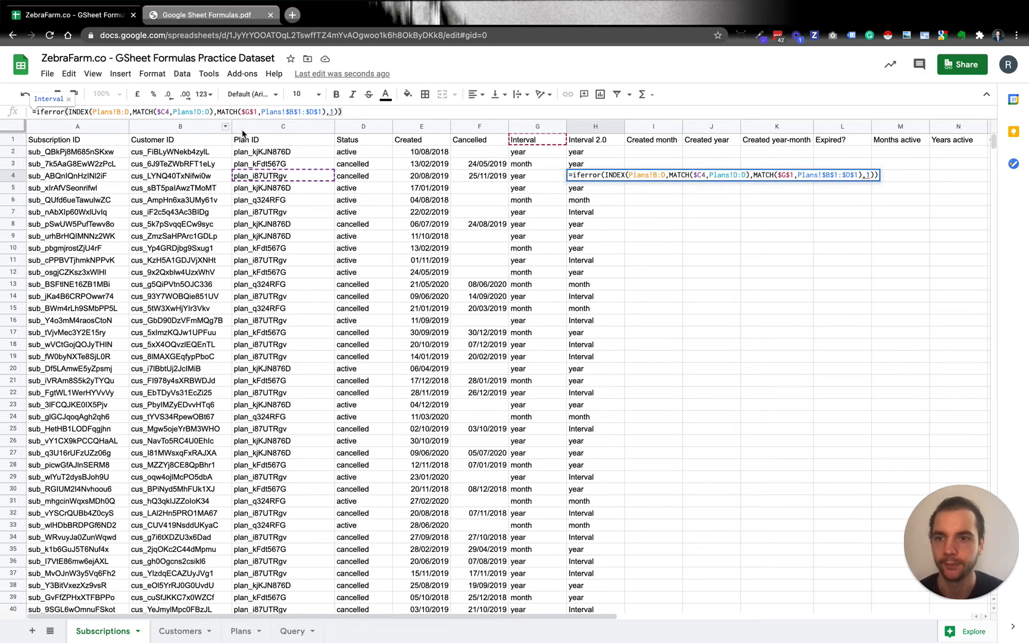
double_click(332, 112)
key("BackSpace")
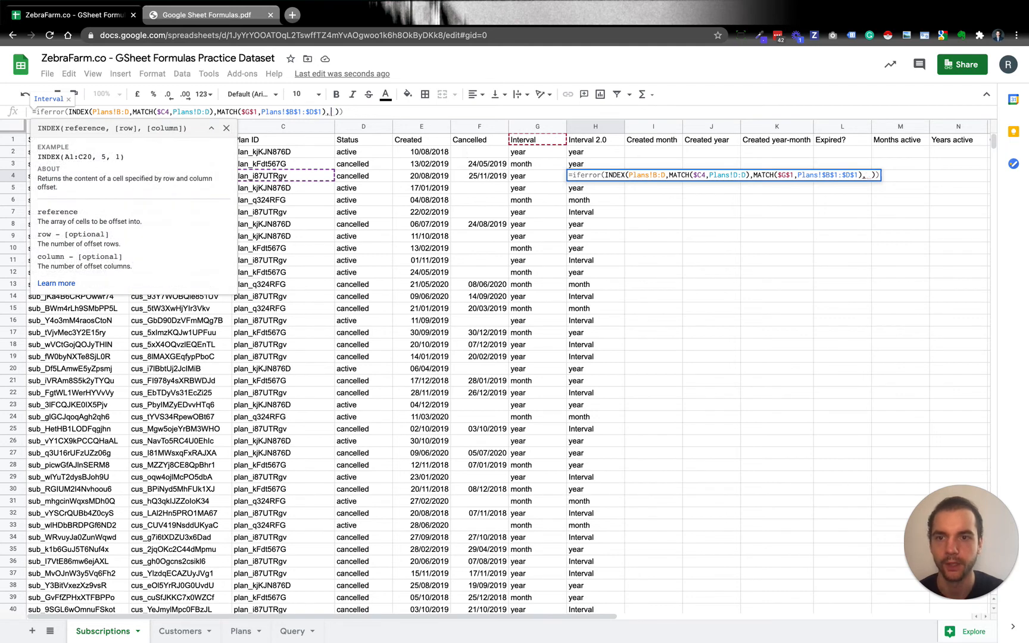
type("1")
key("Return")
Step: Copy the corrected H4 formula into H2
key("Up")
key("Up")
key("Up")
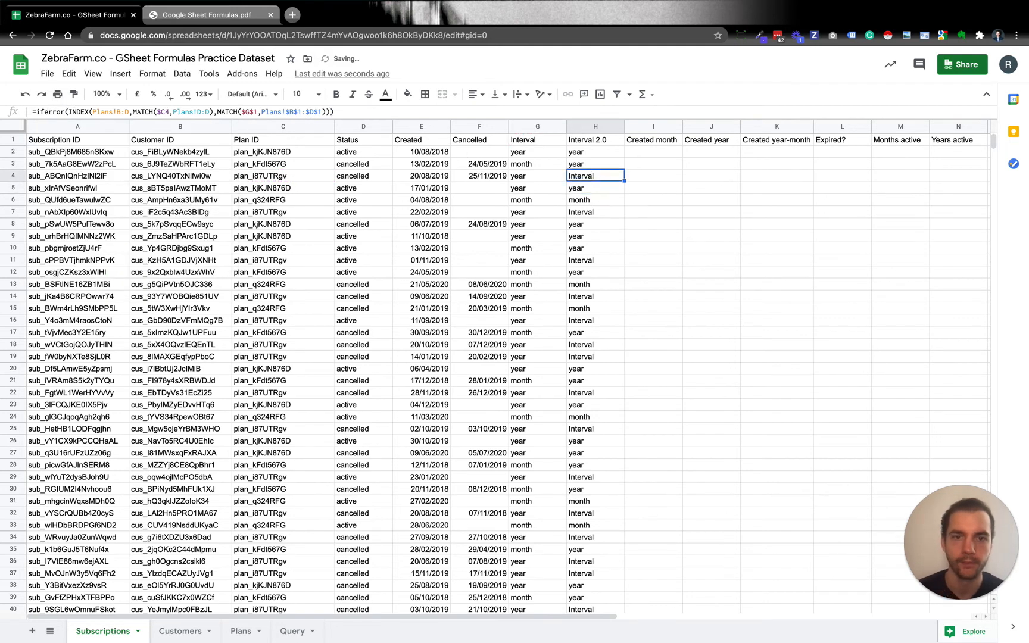
key("Down")
key("Down")
key("ctrl+c")
key("Up")
key("Up")
key("ctrl+v")
key("Down")
key("Up")
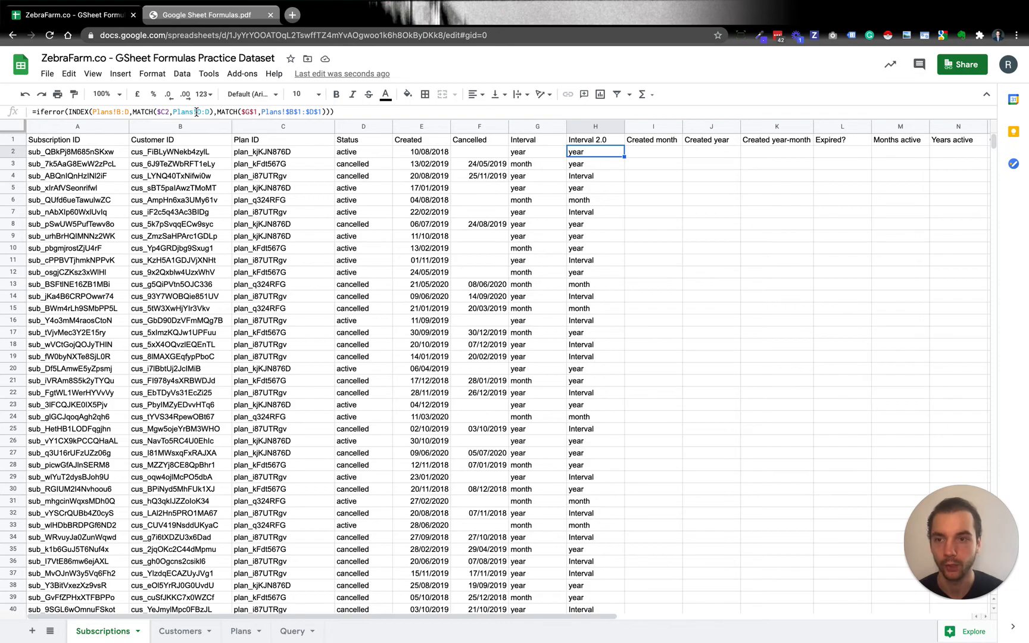
Step: Switch to Google Sheet Formulas.pdf, search for "match" and examine the search_type argument in the MATCH syntax
left_click(201, 19)
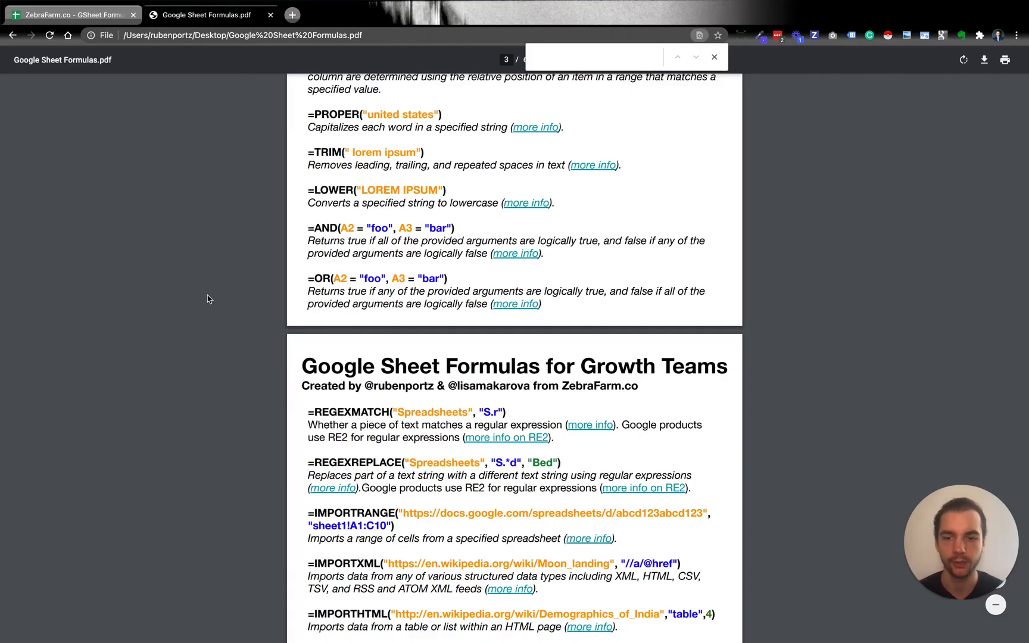
scroll(214, 285, "up", 10)
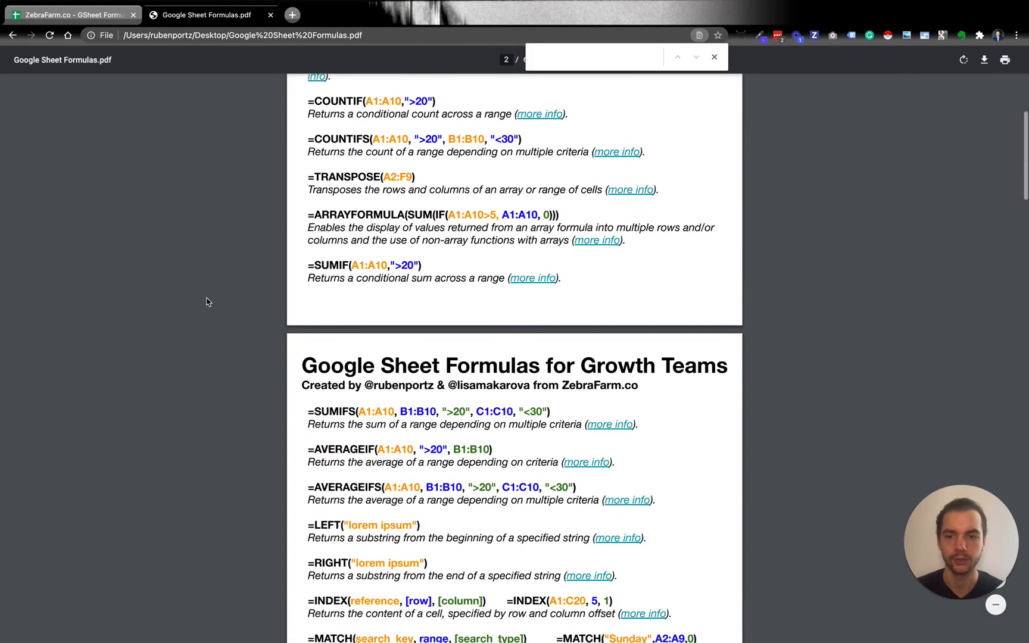
scroll(206, 302, "down", 1)
type("na")
key("BackSpace")
key("BackSpace")
type("match")
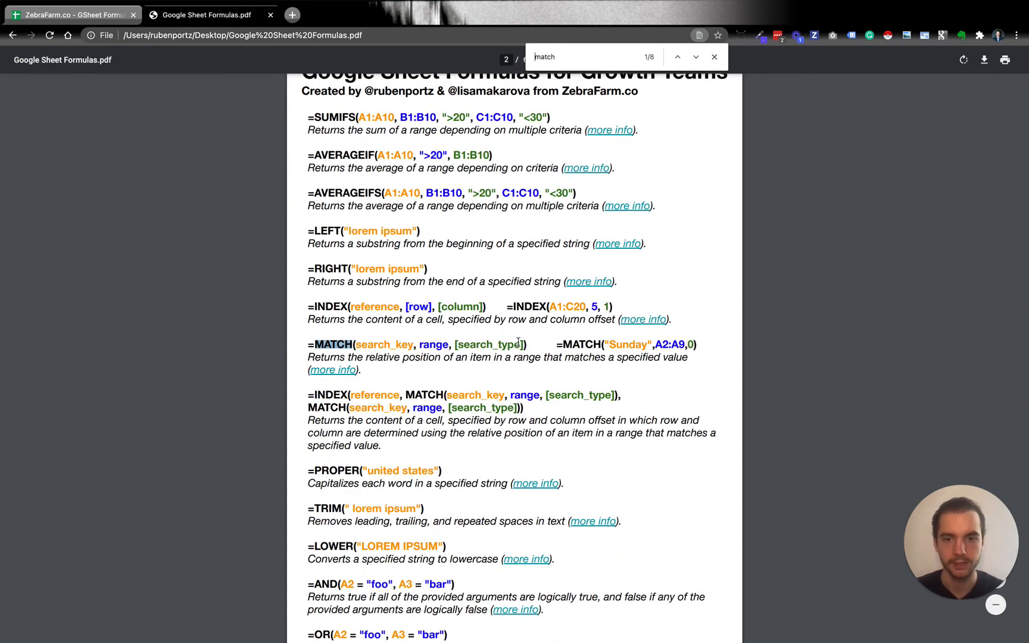
left_click_drag(524, 344, 463, 344)
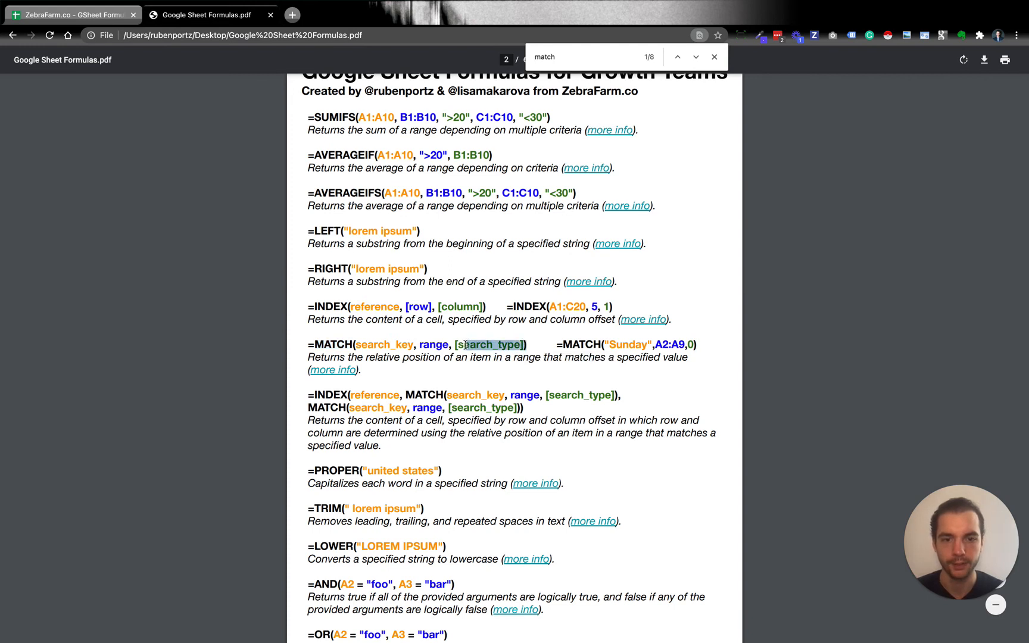
left_click(716, 58)
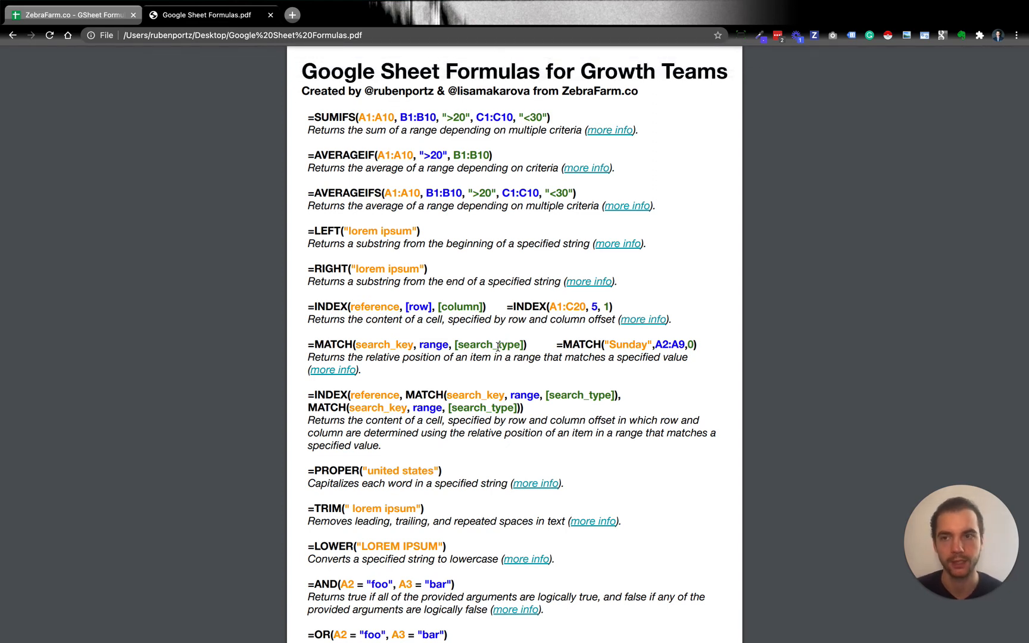
Step: Back in Google Sheets, add search type 0 to both MATCH functions in the H2 formula and commit it
key("ctrl+shift+Tab")
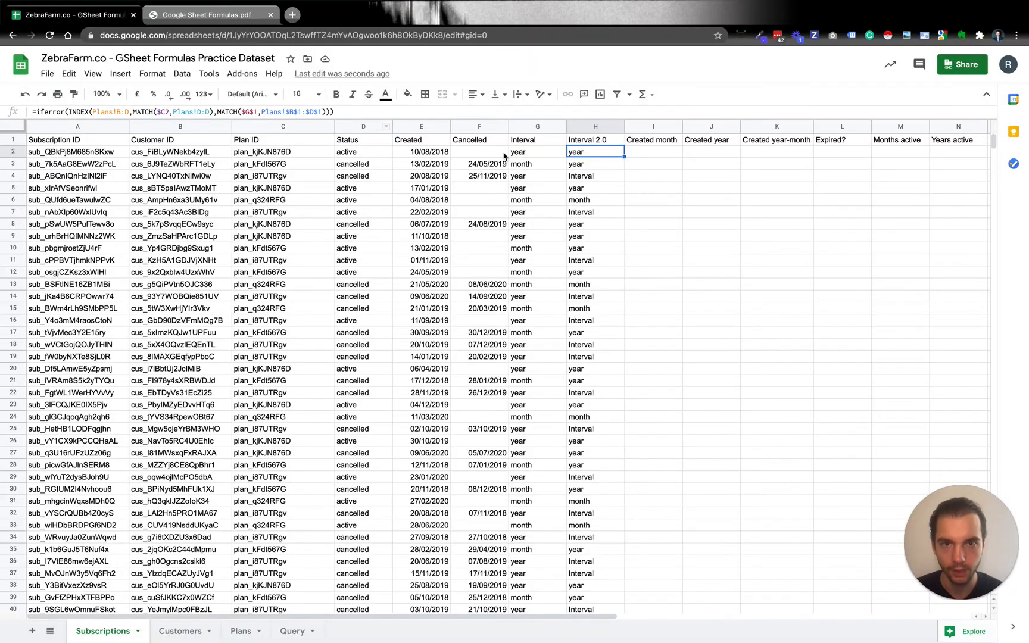
left_click(214, 112)
type(",0")
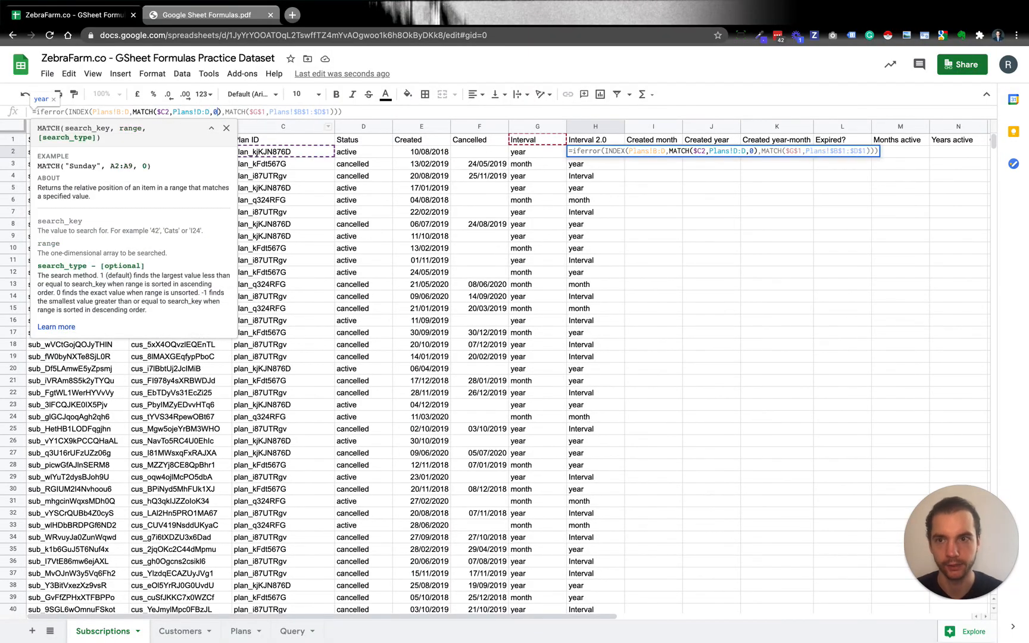
left_click(327, 112)
type(",0")
key("Return")
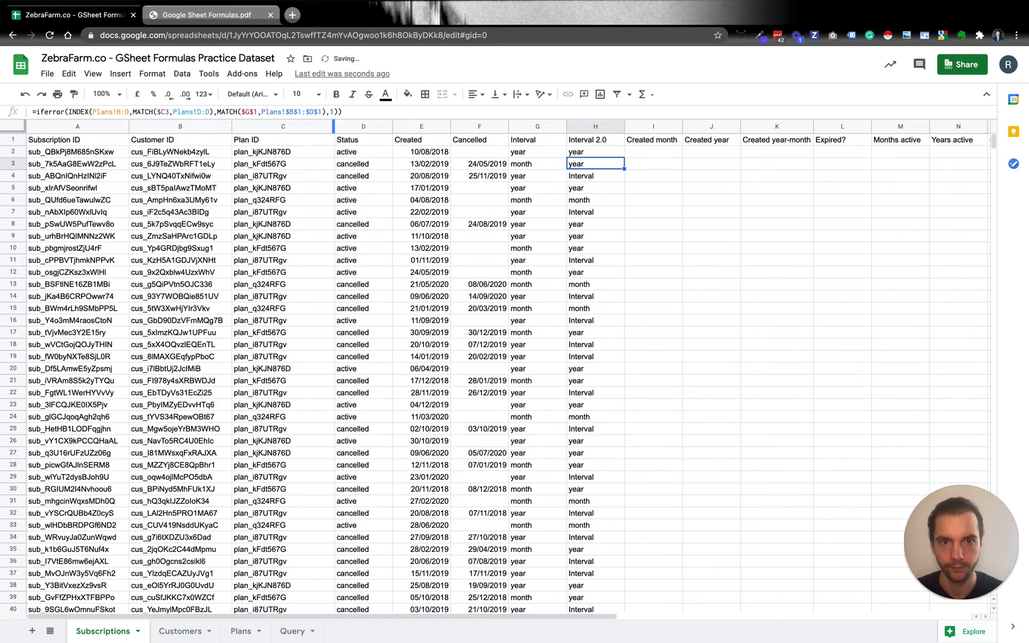
Step: Fill the exact-match H2 formula down the whole Interval 2.0 column
key("Up")
key("ctrl+shift+Down")
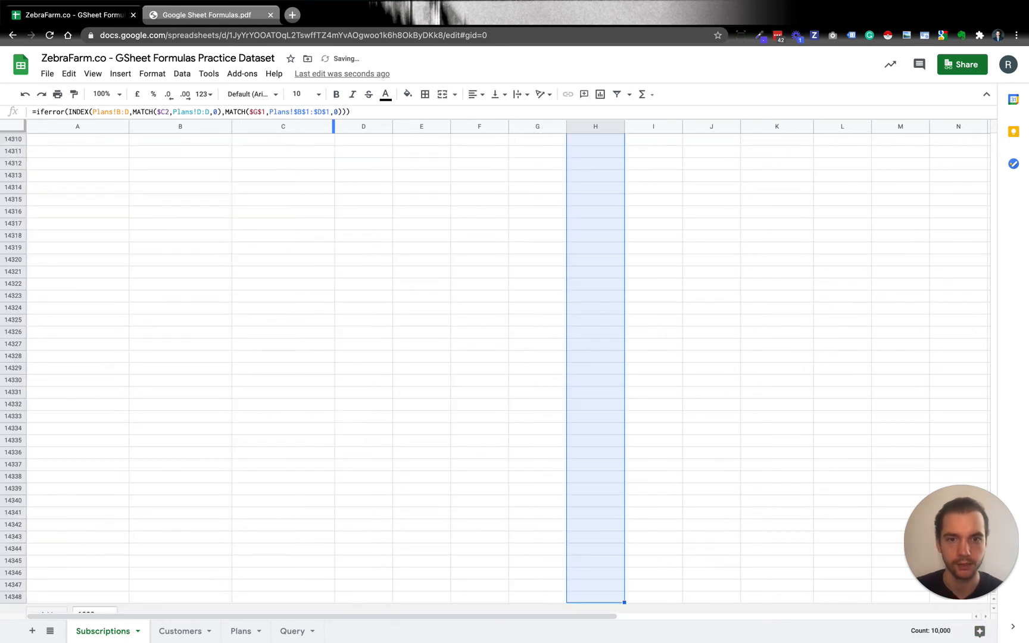
key("ctrl+d")
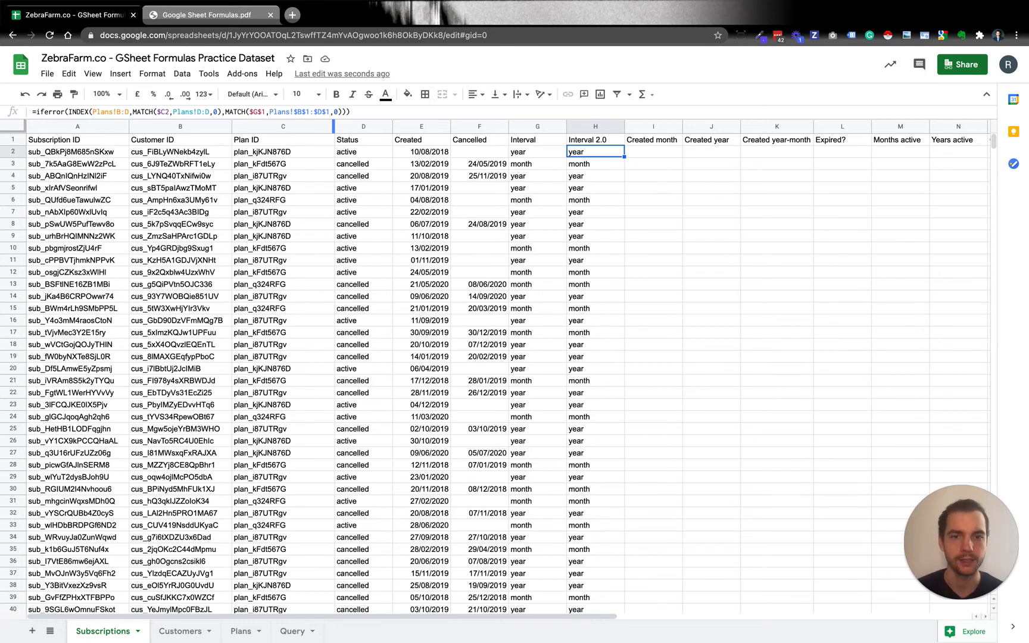
Step: Review the INDEX and MATCH argument help through a trial formula in I2, including the search_type description, and cancel the entry
key("Right")
type("=inde")
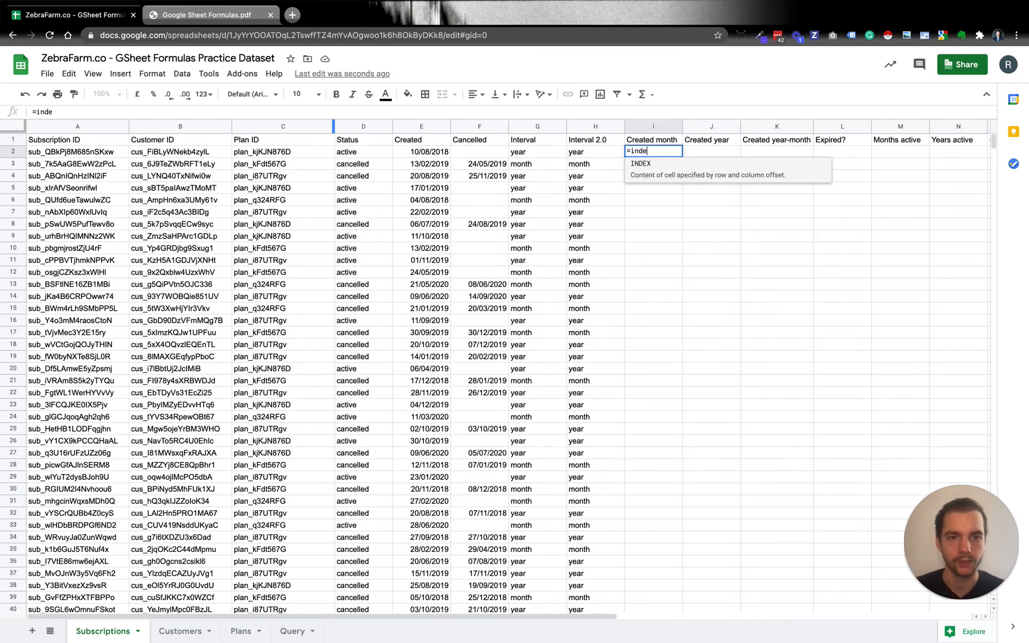
key("Tab")
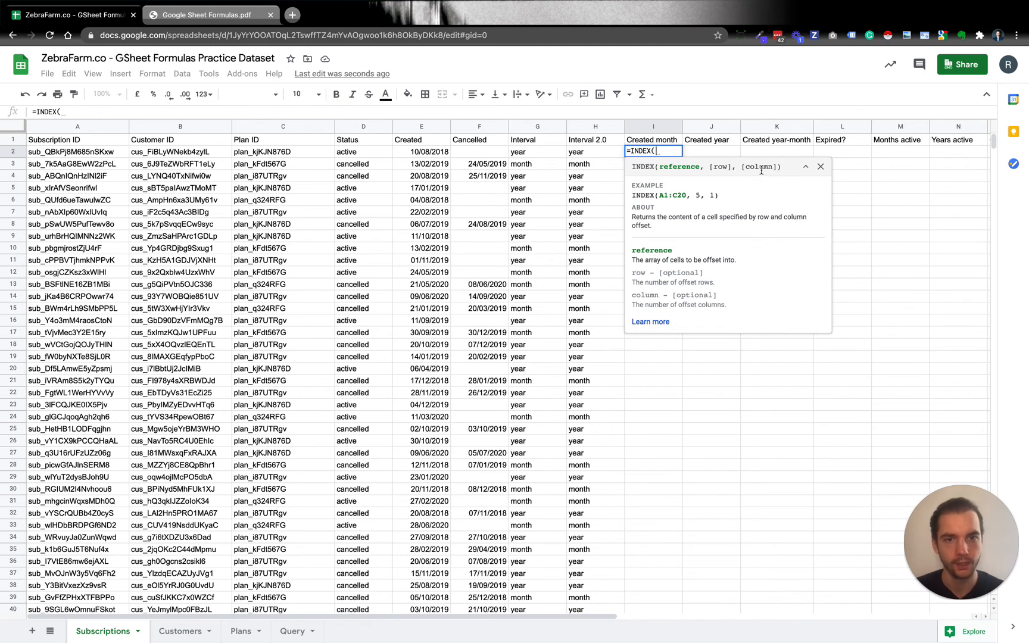
key("BackSpace")
key("BackSpace")
key("BackSpace")
key("BackSpace")
key("BackSpace")
key("BackSpace")
type("mat")
key("Tab")
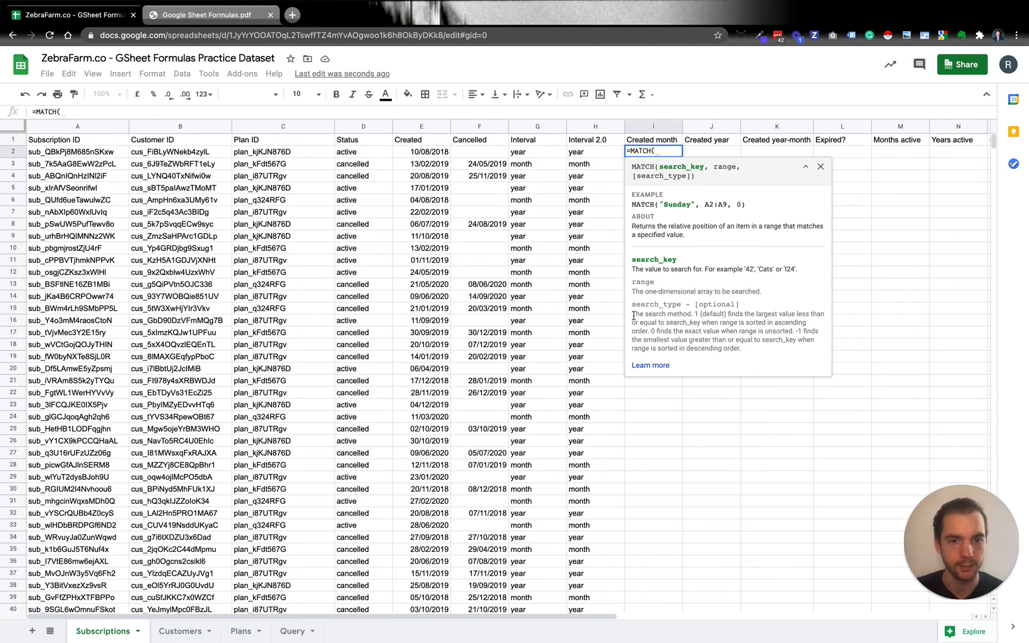
left_click_drag(626, 355, 825, 349)
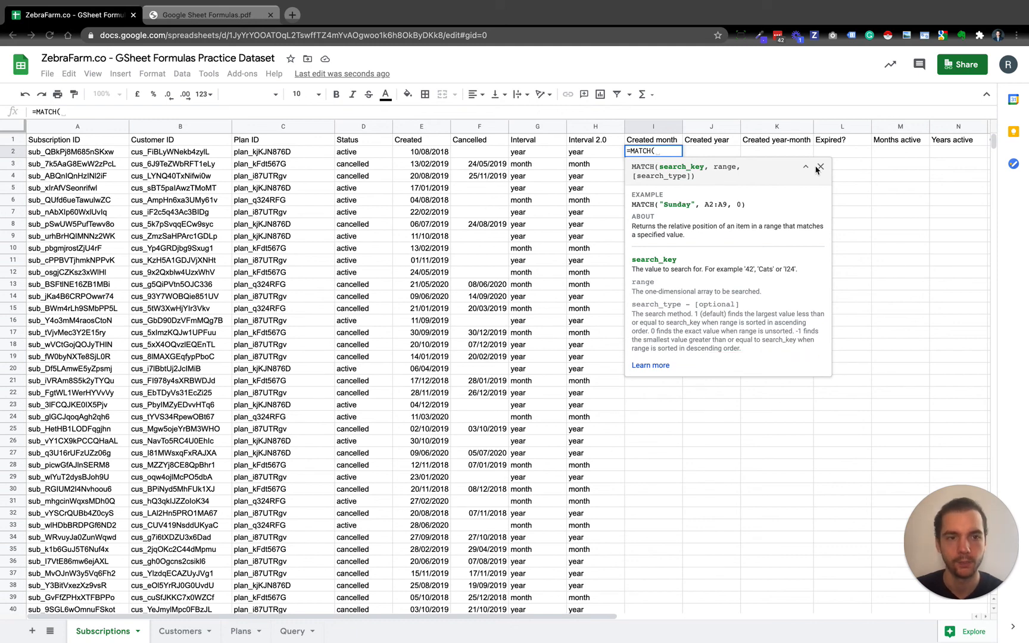
key("Escape")
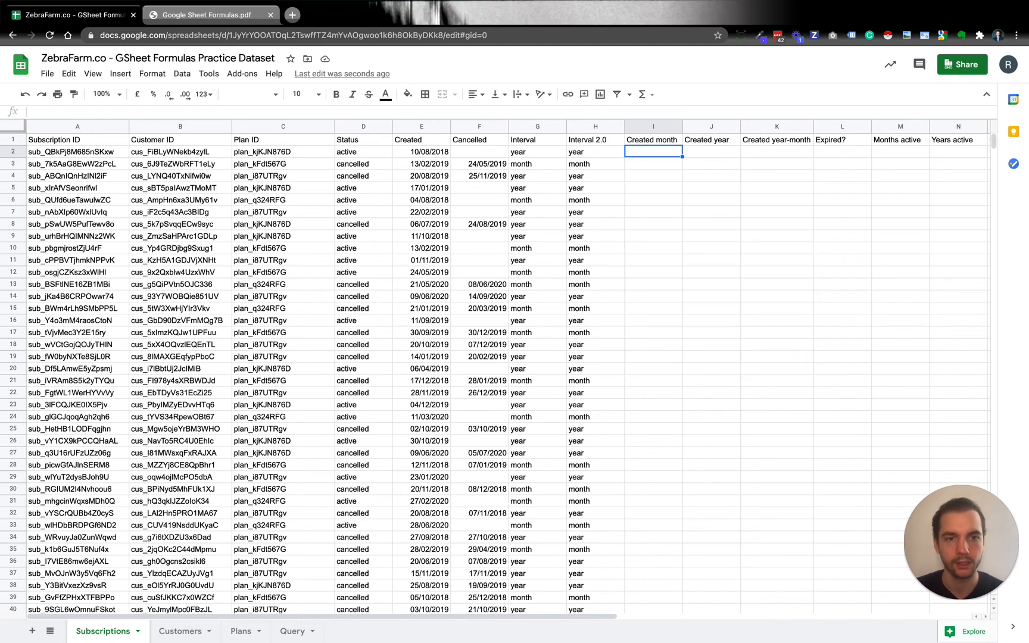
Step: Review the H2 formula against the Plan ID and Interval columns on the Plans sheet, and return to Subscriptions
left_click(575, 153)
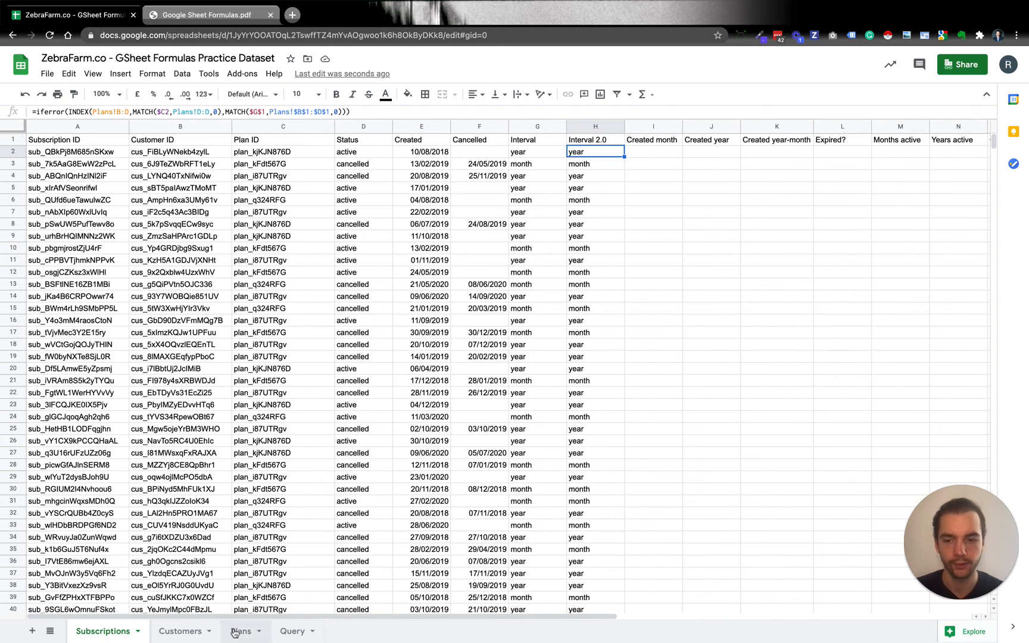
left_click(243, 632)
left_click(121, 197)
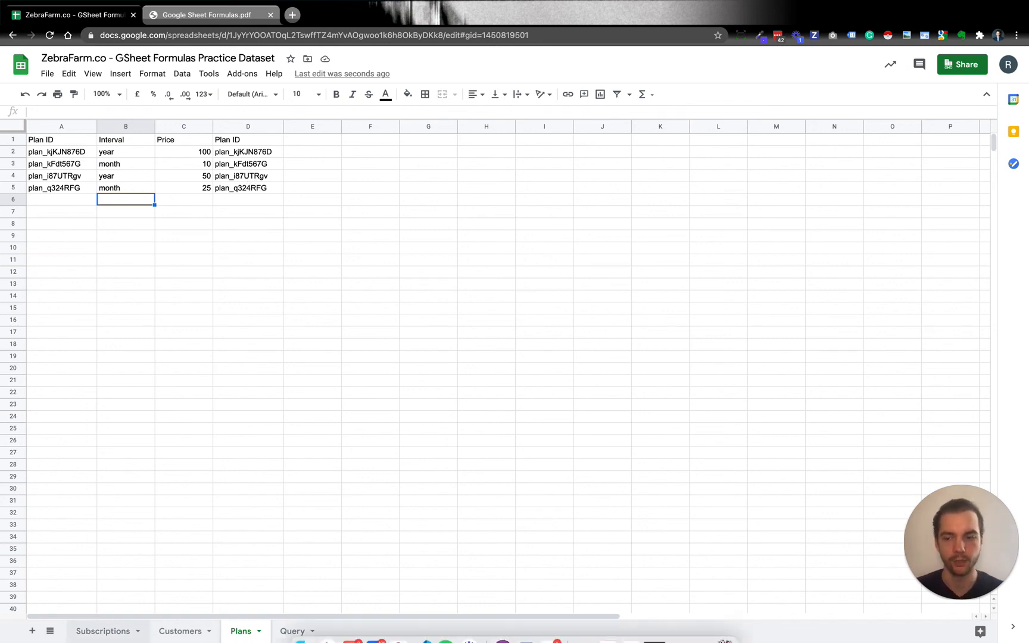
left_click(103, 631)
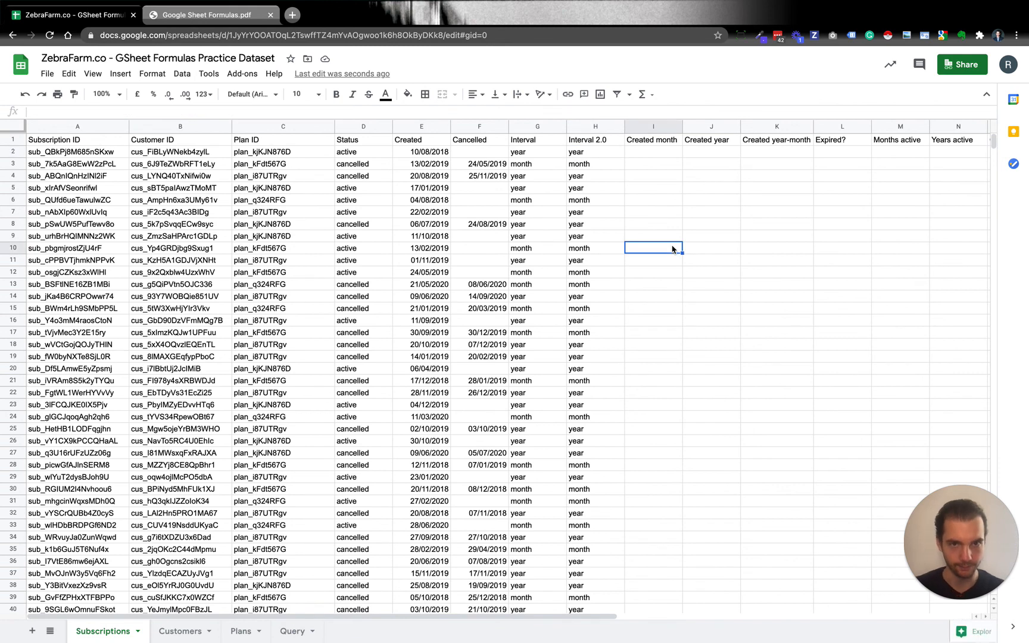